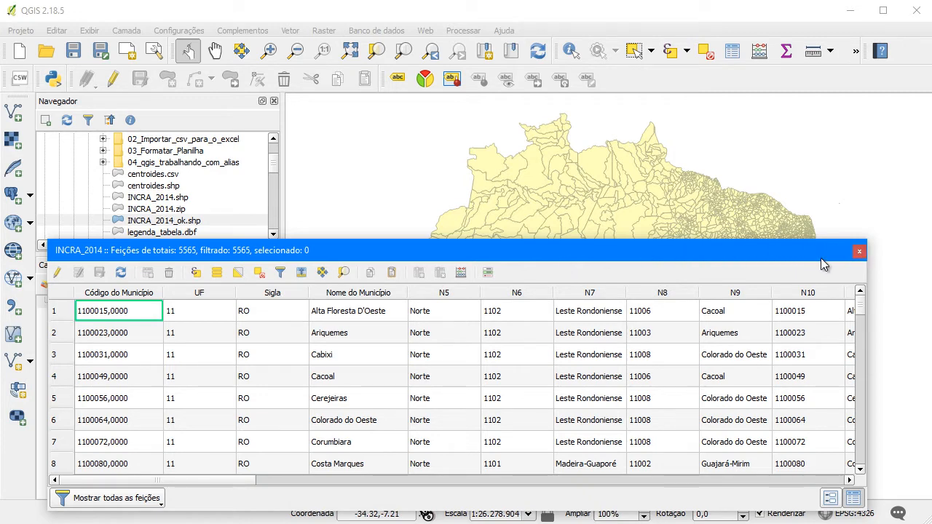
Close the attribute table and examine the field aliases in the INCRA_2014 layer properties, widening the Apelido column, without applying changes.
click(859, 250)
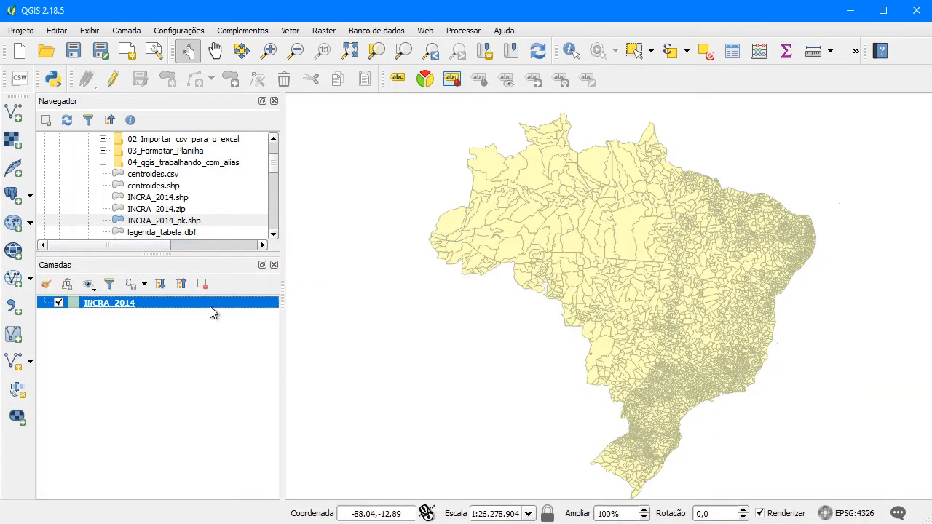
right_click(155, 302)
click(190, 523)
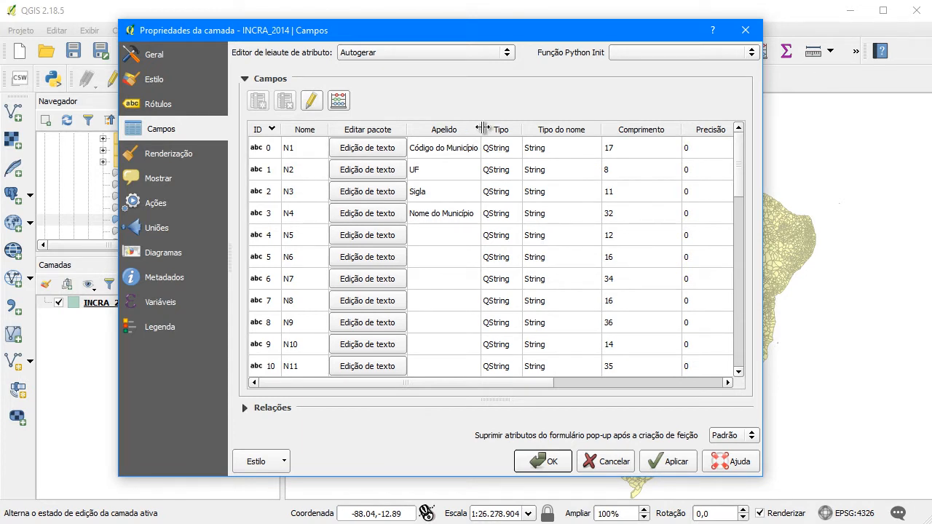
drag(480, 129, 502, 129)
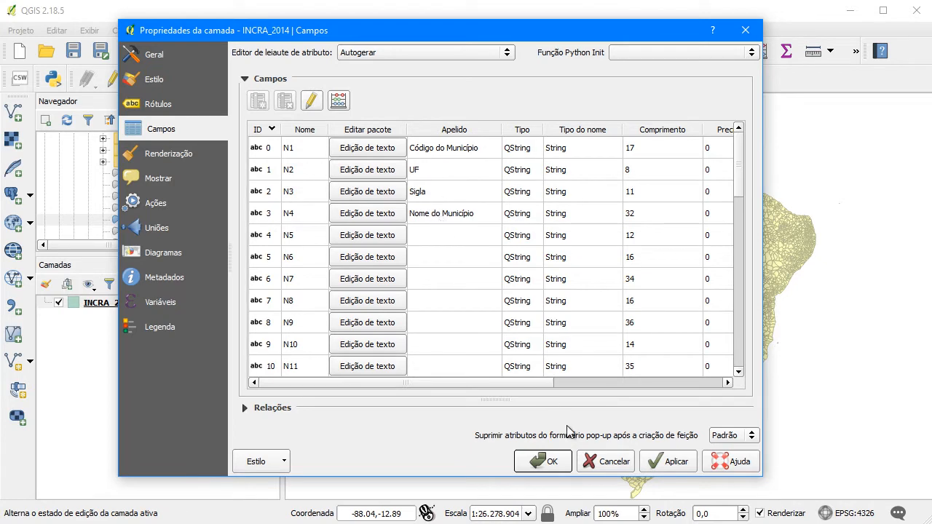
click(606, 465)
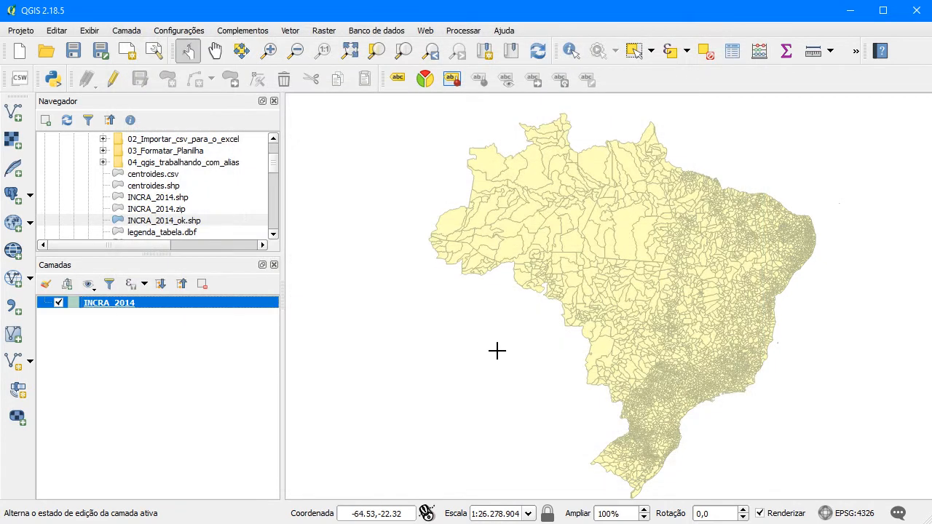
Open the INCRA_2014 attribute table in an enlarged floating window, check its column headings, and close it.
right_click(169, 306)
click(266, 442)
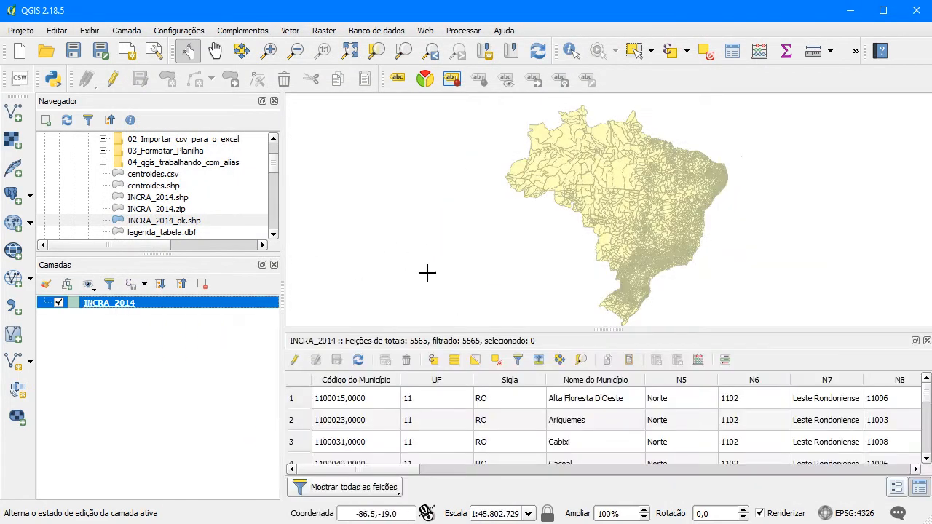
drag(408, 340, 404, 239)
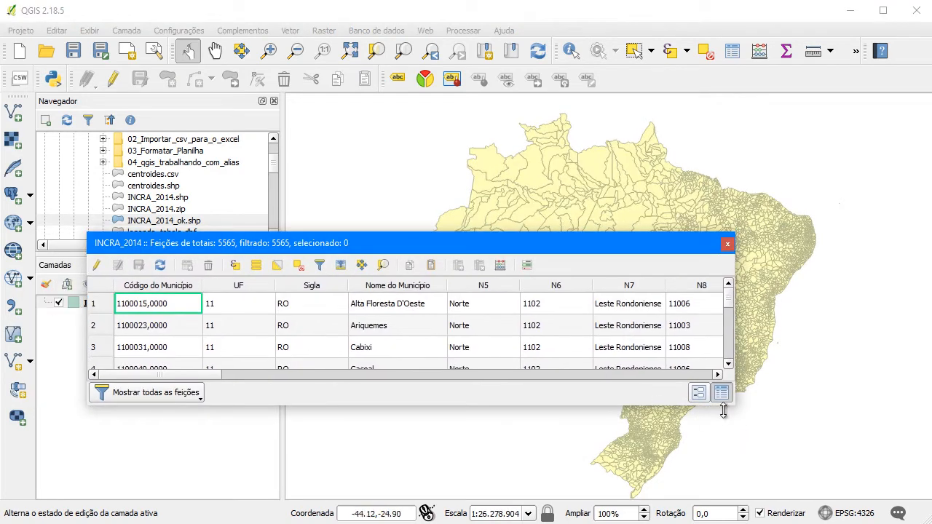
drag(730, 411, 856, 489)
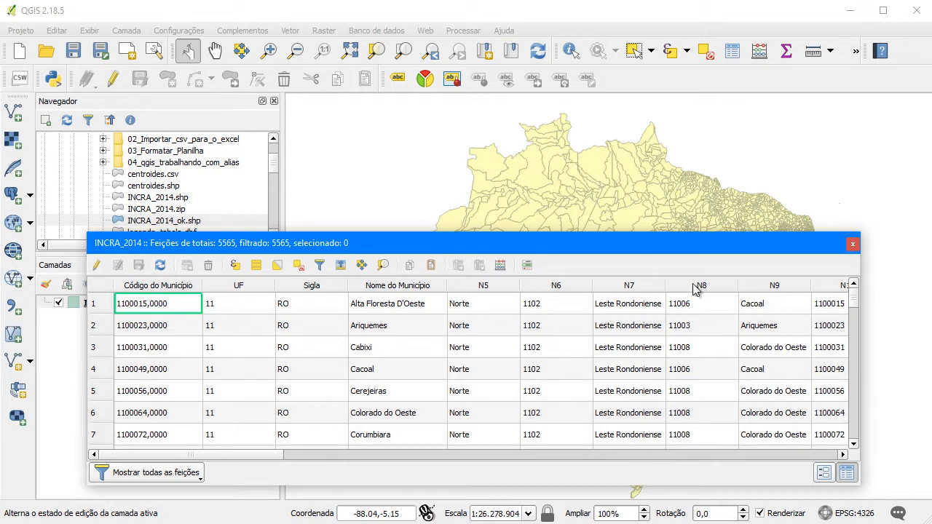
click(852, 244)
Examine the data types of the INCRA_2014 fields through to N40 in the layer properties, and close the dialog.
right_click(173, 301)
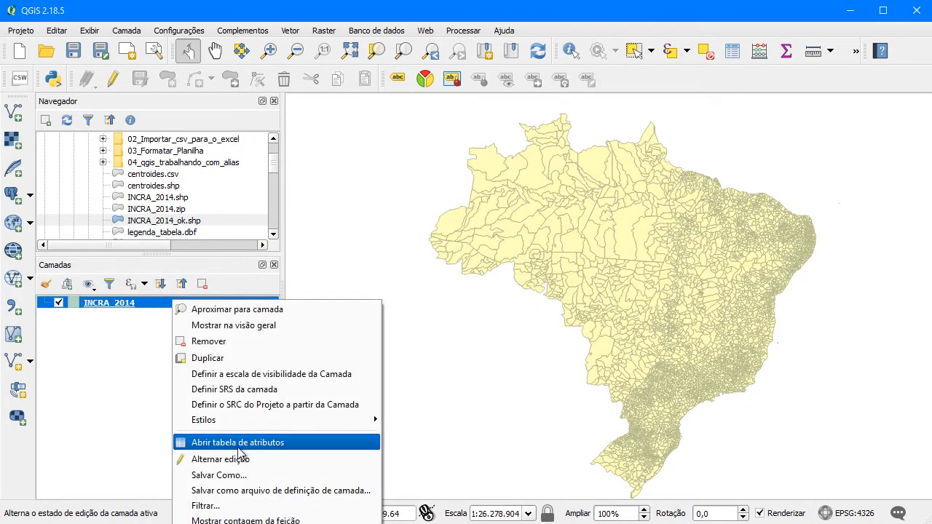
click(271, 523)
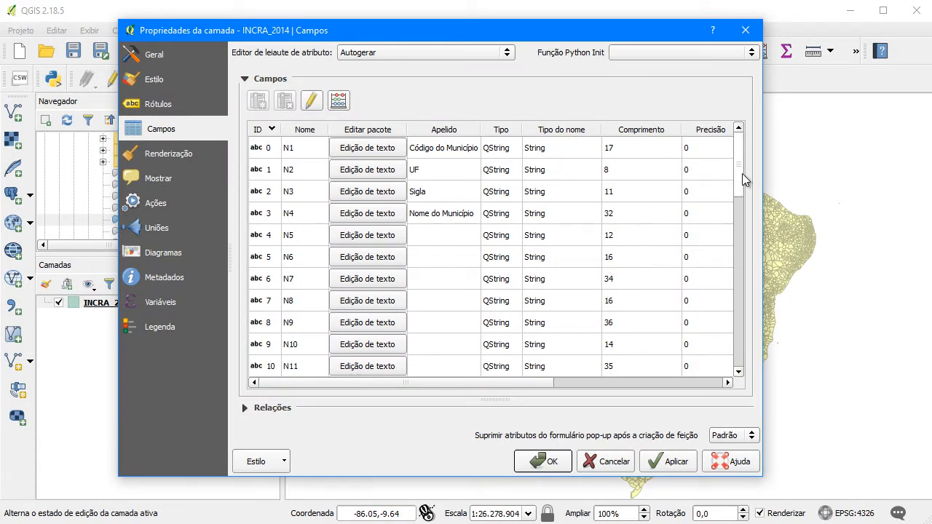
drag(742, 173, 753, 377)
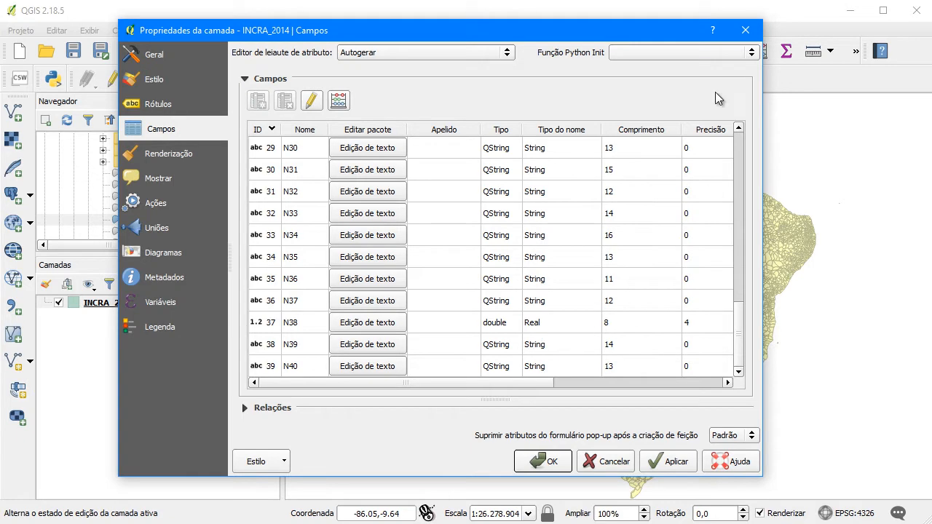
click(745, 30)
Reopen the INCRA_2014 attribute table as an enlarged floating window and show its last columns, up to N40.
right_click(170, 307)
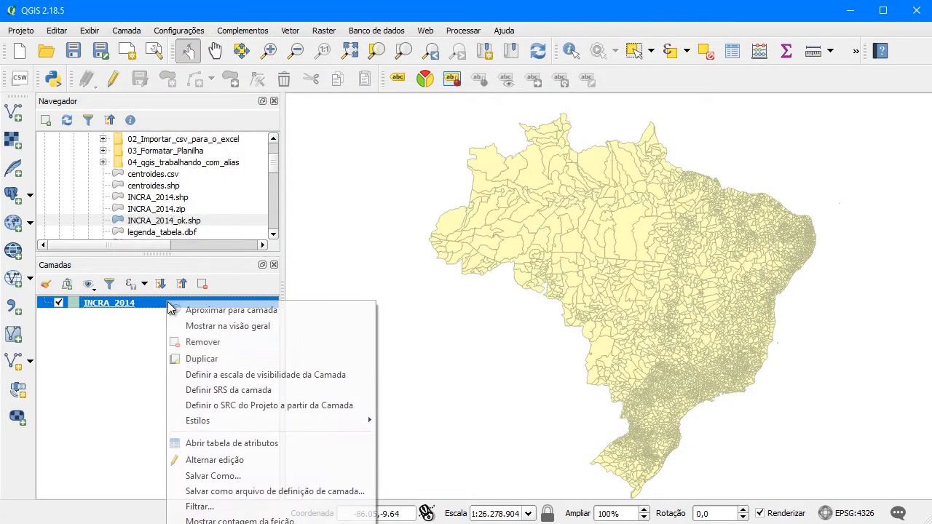
click(245, 443)
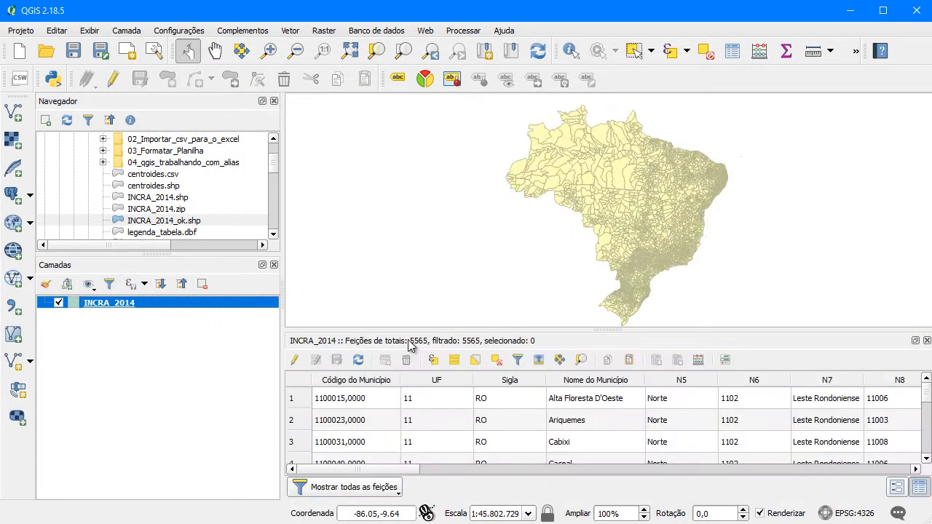
drag(408, 339, 386, 259)
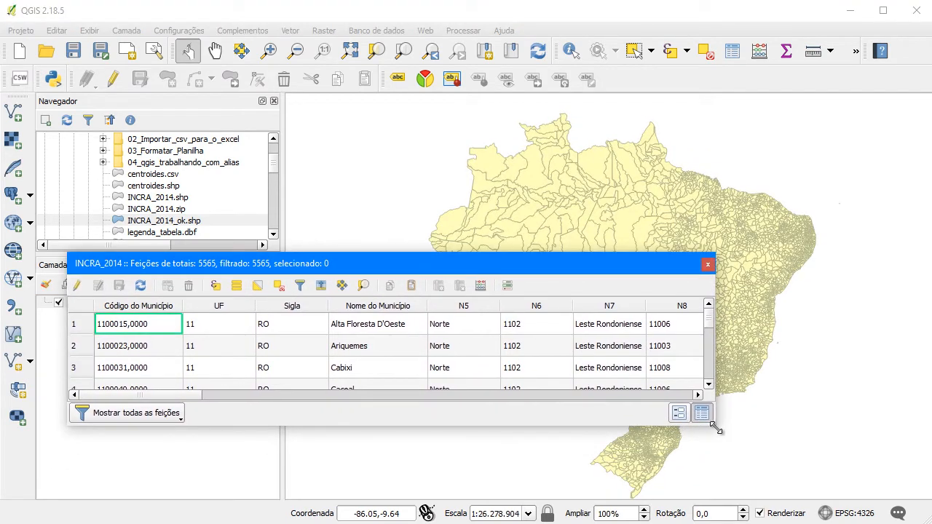
drag(718, 429, 863, 510)
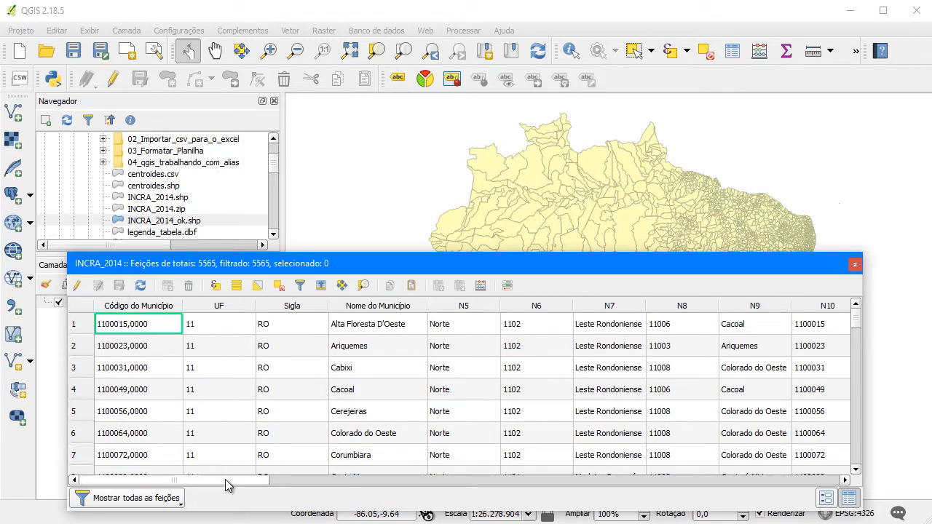
drag(224, 479, 343, 488)
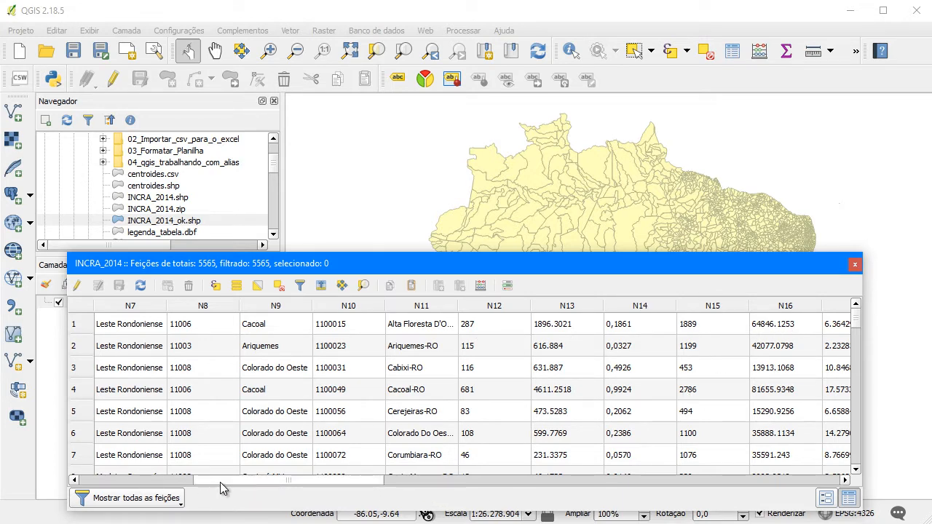
drag(220, 482, 696, 481)
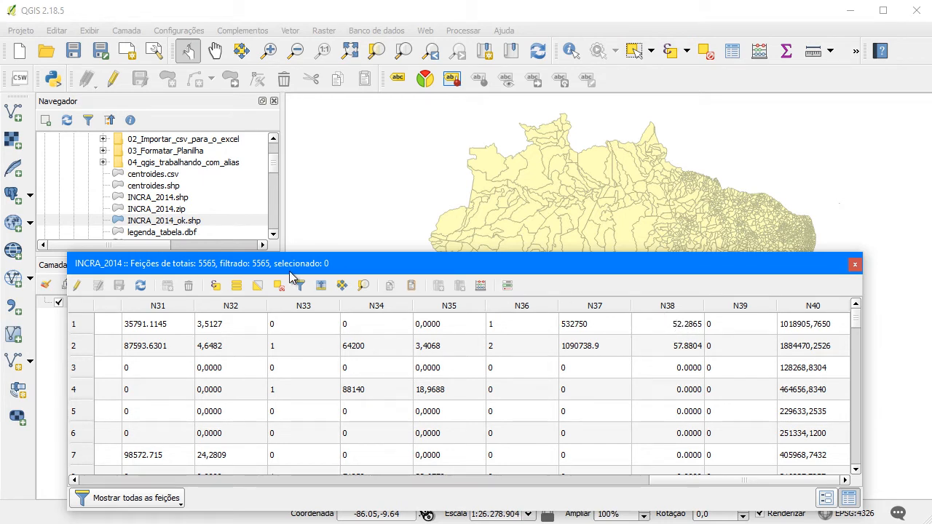
Move the table aside and check the types of fields N30 to N40 in the INCRA_2014 layer properties.
drag(289, 271, 397, 281)
click(150, 312)
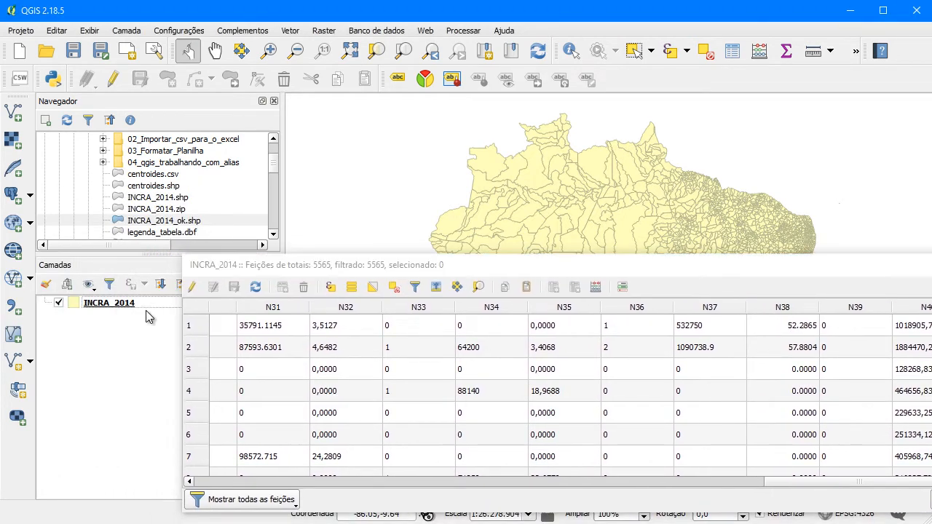
click(144, 304)
double_click(143, 304)
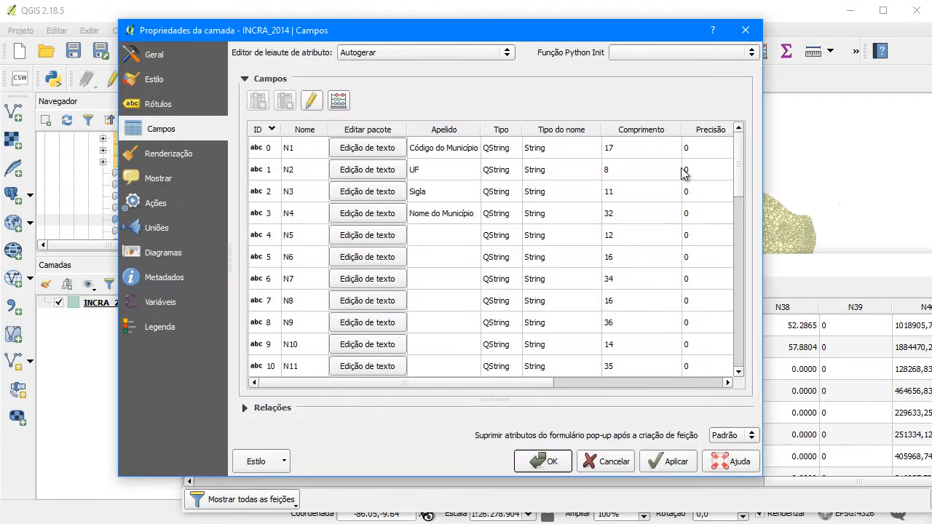
drag(737, 173, 734, 380)
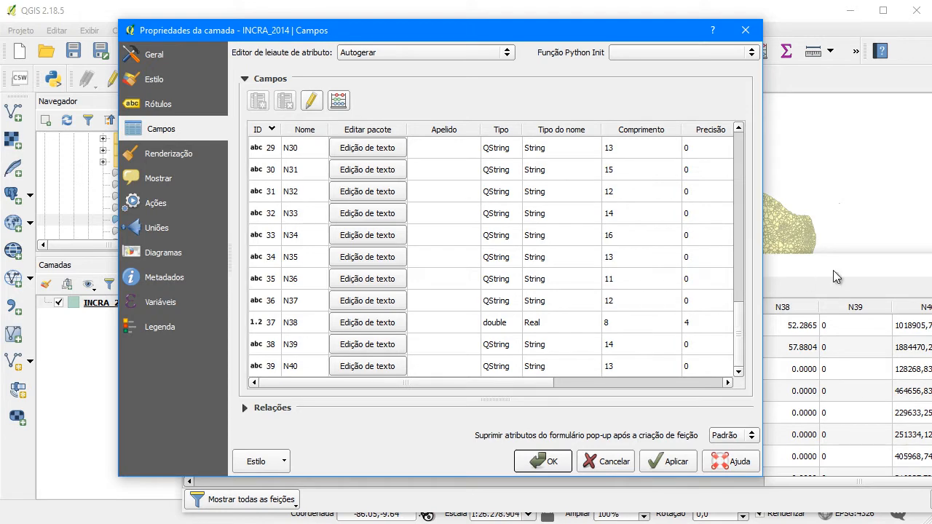
click(745, 30)
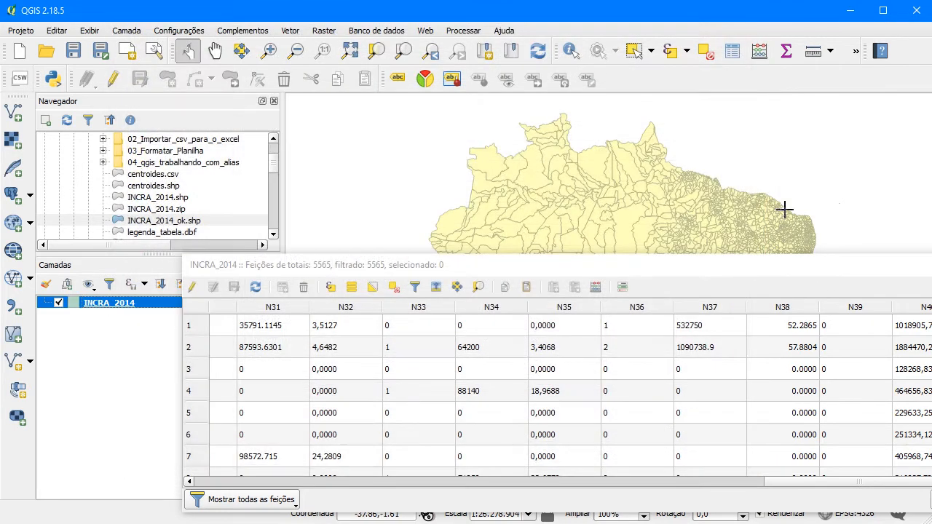
Move the attribute table back into full view and review its columns from the first one through to N40.
drag(710, 271, 593, 280)
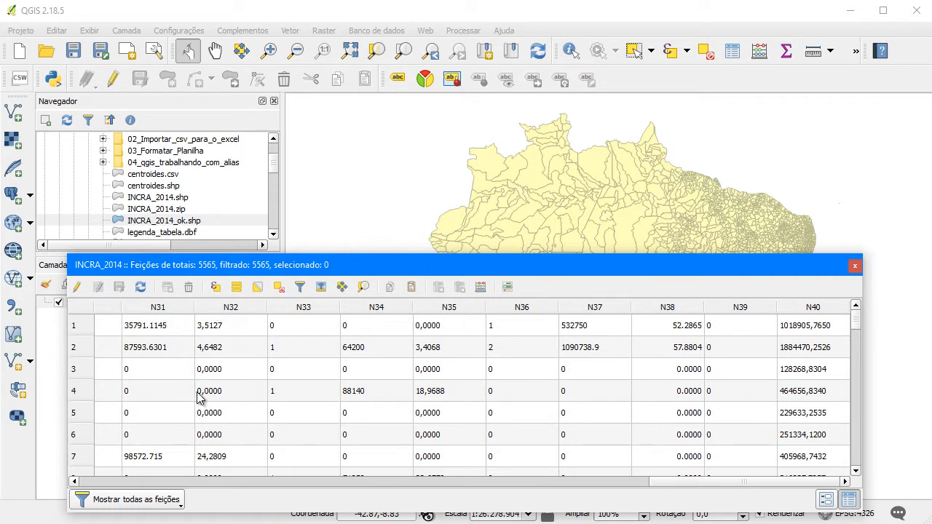
drag(705, 486, 122, 487)
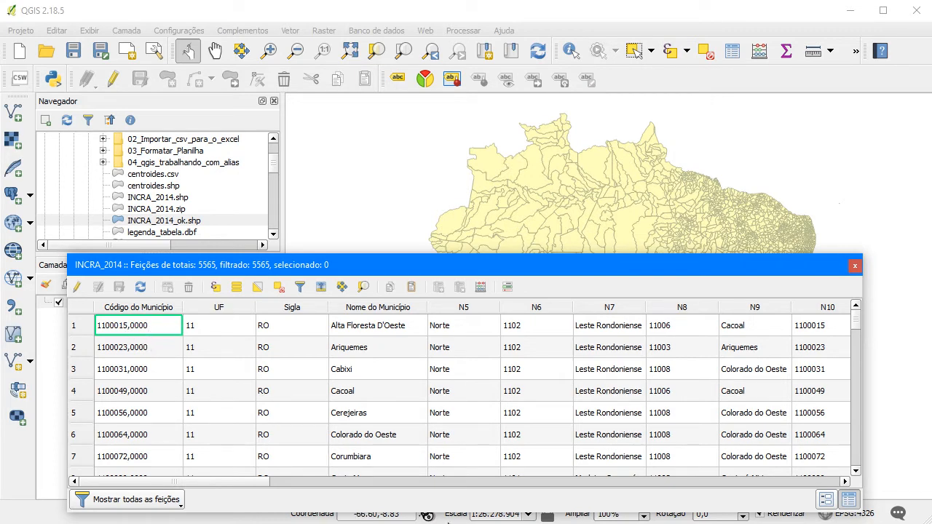
drag(235, 482, 843, 485)
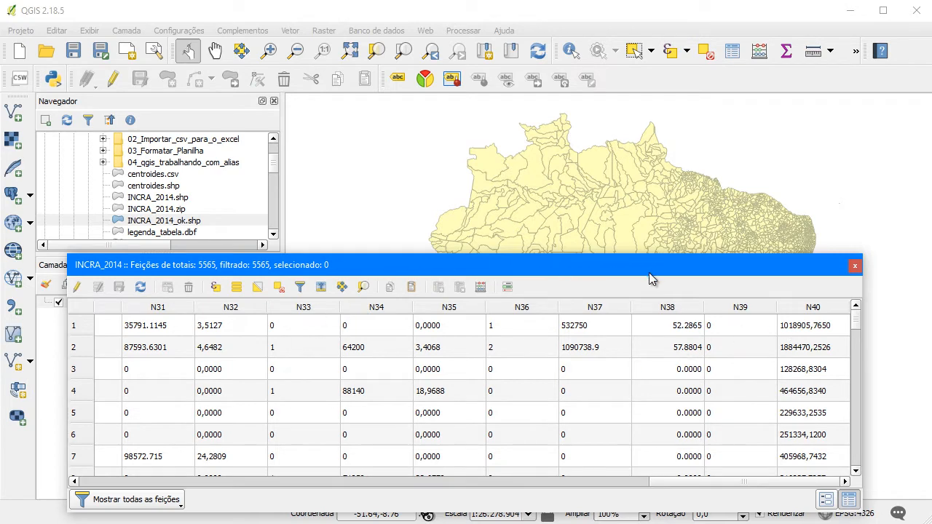
Enable editing on INCRA_2014 and set the field calculator to update the existing field N40.
click(79, 286)
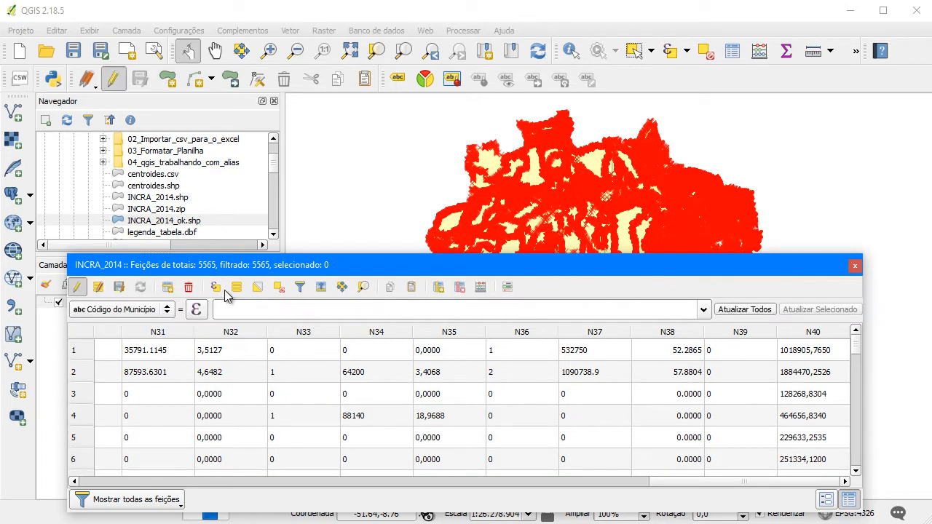
click(481, 286)
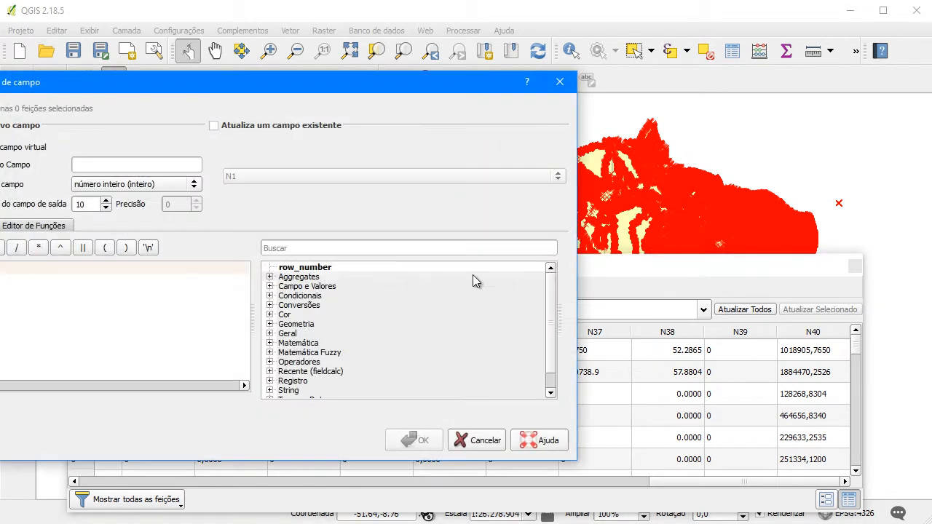
drag(186, 94, 383, 61)
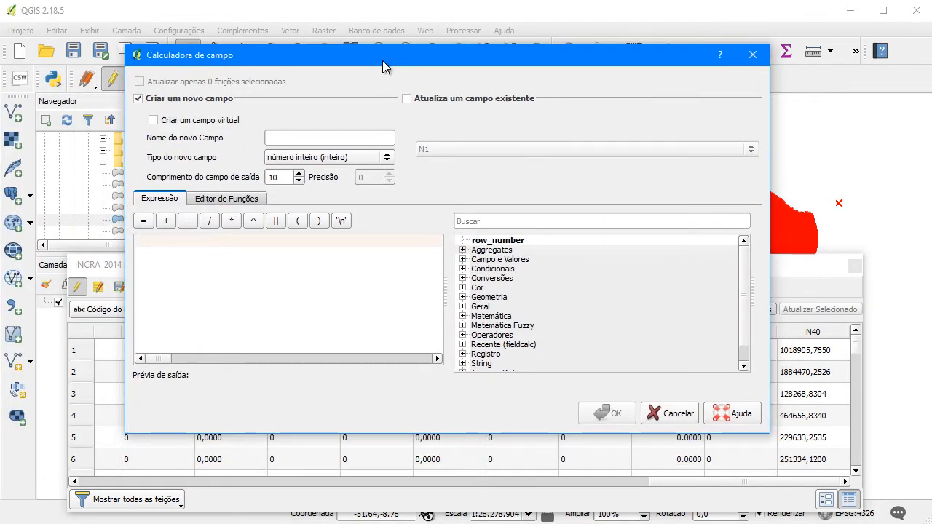
click(438, 101)
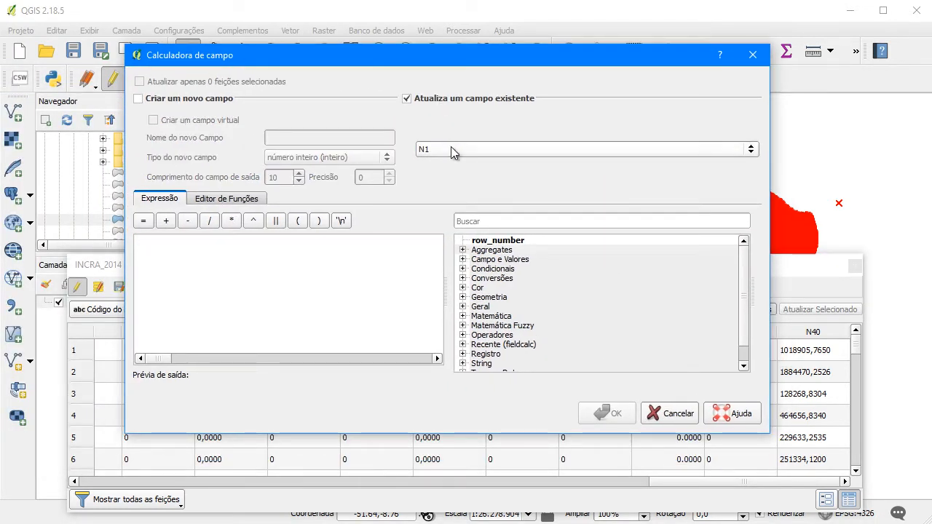
click(451, 146)
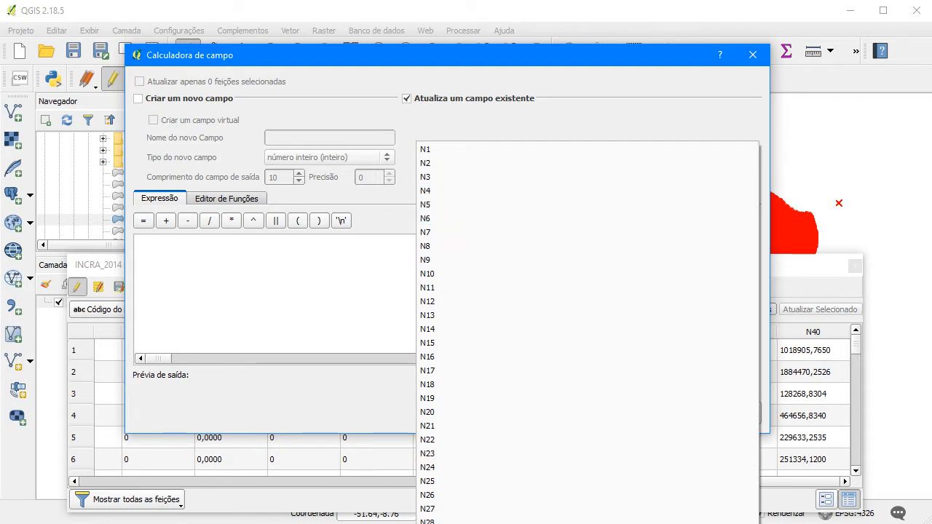
click(598, 523)
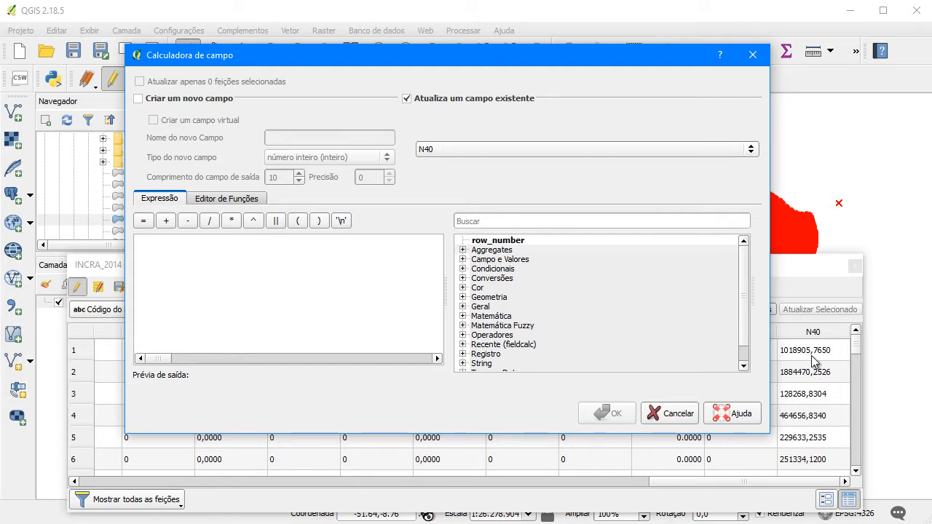
Insert the regexp_replace function from the String group into the field calculator expression.
drag(745, 273, 745, 324)
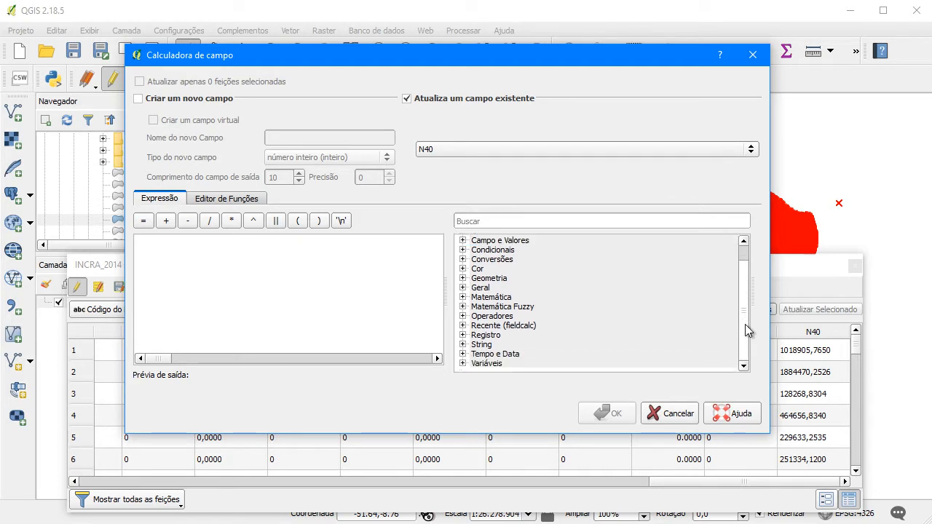
click(481, 344)
double_click(478, 345)
scroll(474, 348, down, 4)
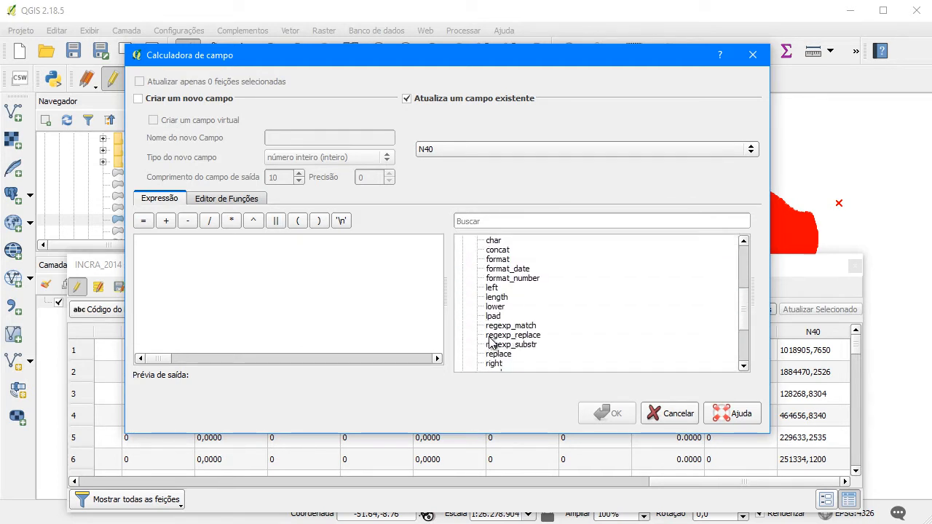
click(499, 337)
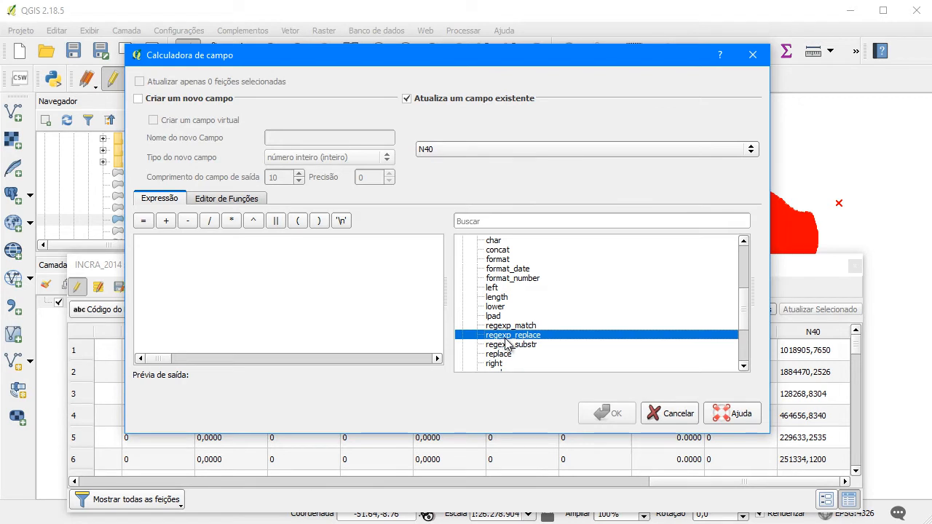
double_click(527, 338)
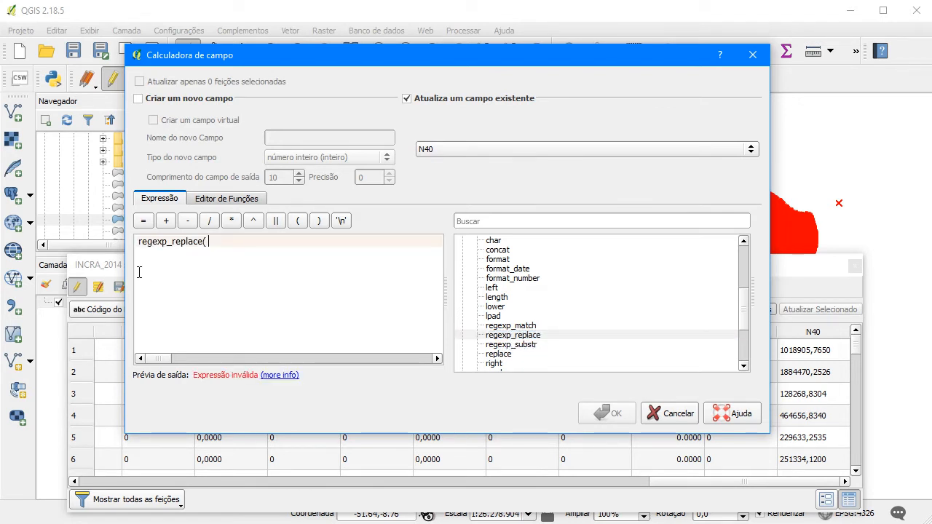
Add the field N40 as the first argument of the regexp_replace expression.
drag(743, 299, 760, 235)
click(462, 260)
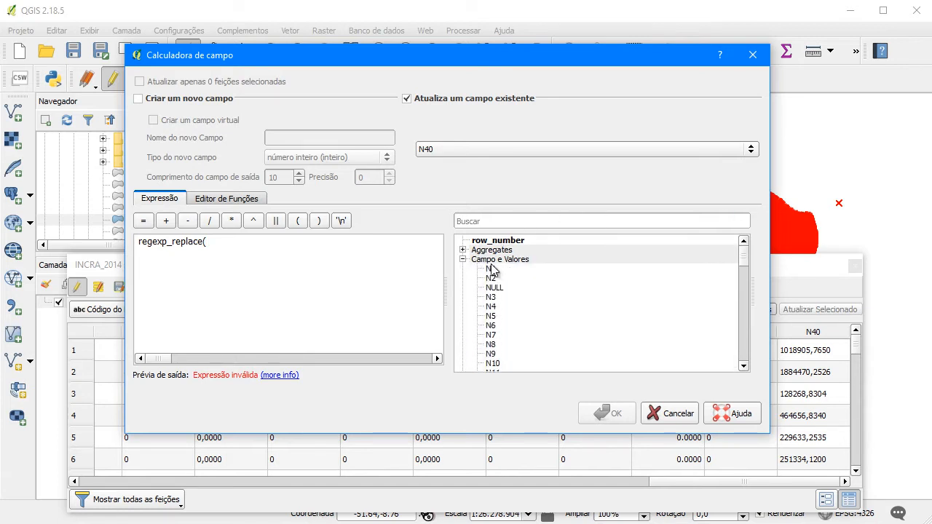
scroll(516, 296, down, 5)
scroll(519, 295, down, 5)
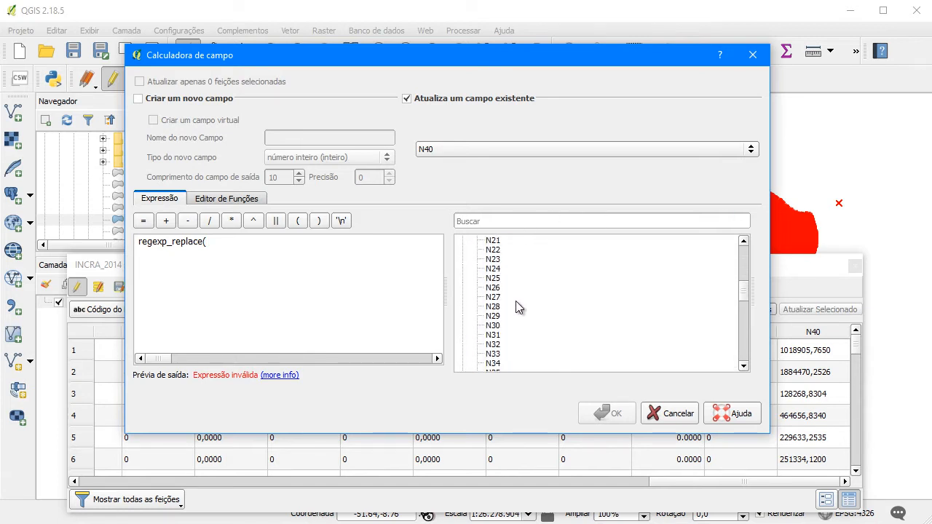
double_click(493, 363)
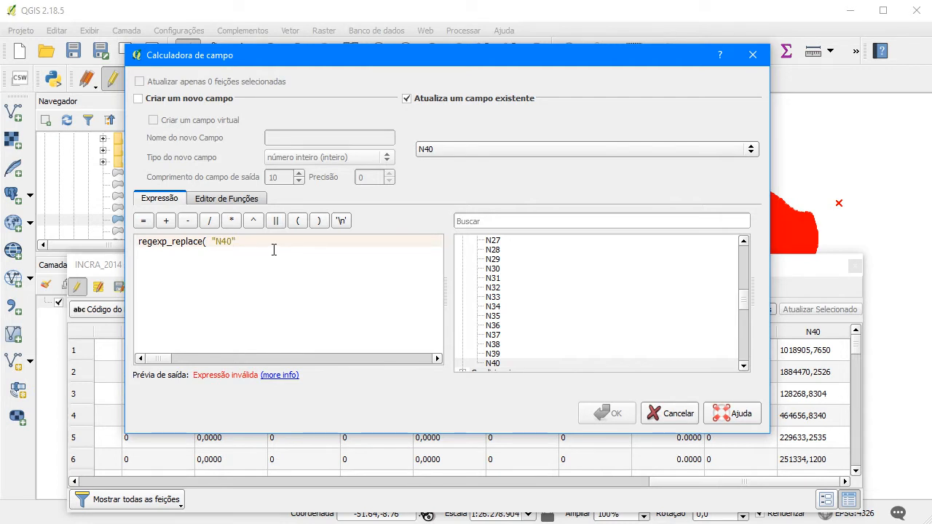
Complete the expression with ',' as the pattern and '.' as the replacement, and apply it to N40.
text(, ',',)
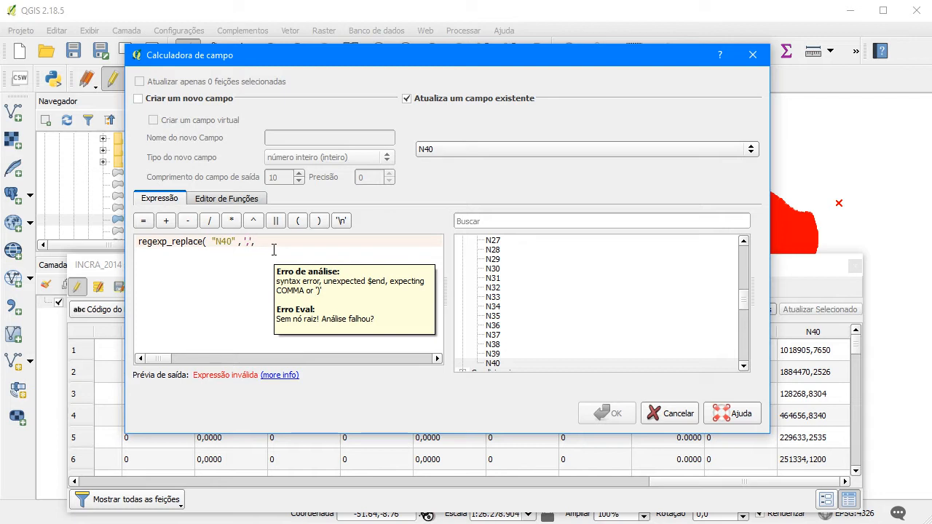
text('.)
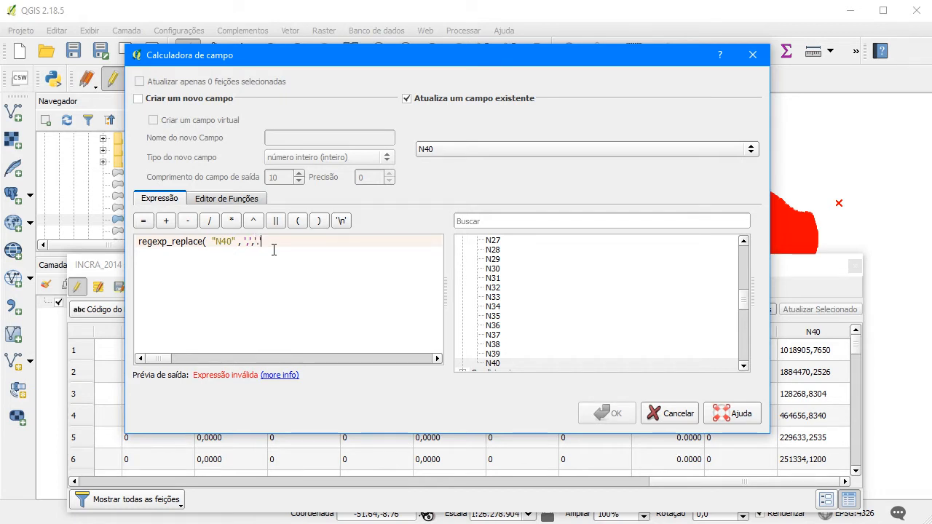
text('))
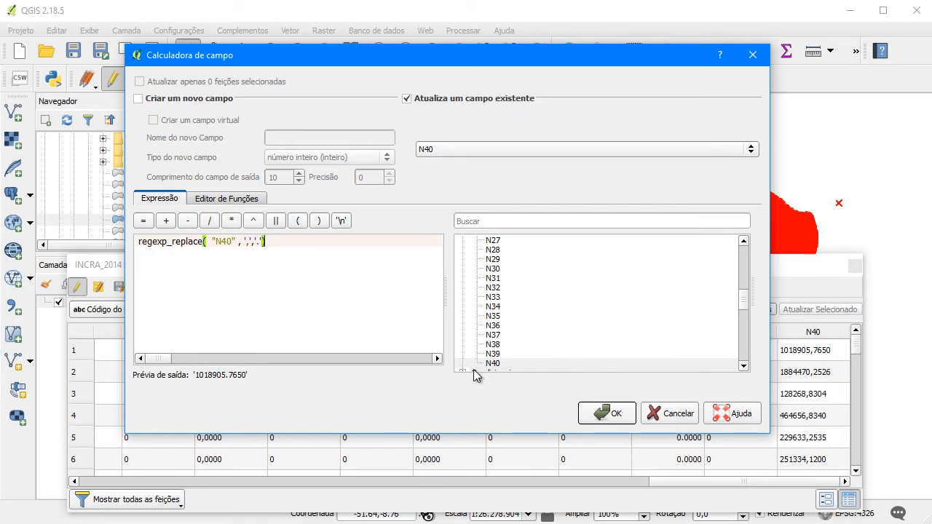
click(603, 414)
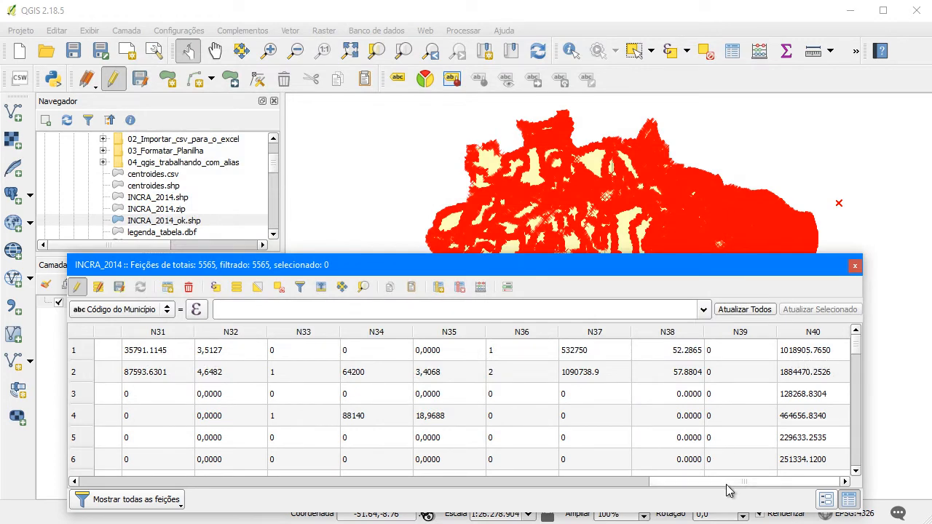
Check the recalculated table columns, end the INCRA_2014 editing session keeping the changes, and close the attribute table.
click(481, 482)
drag(481, 487, 131, 485)
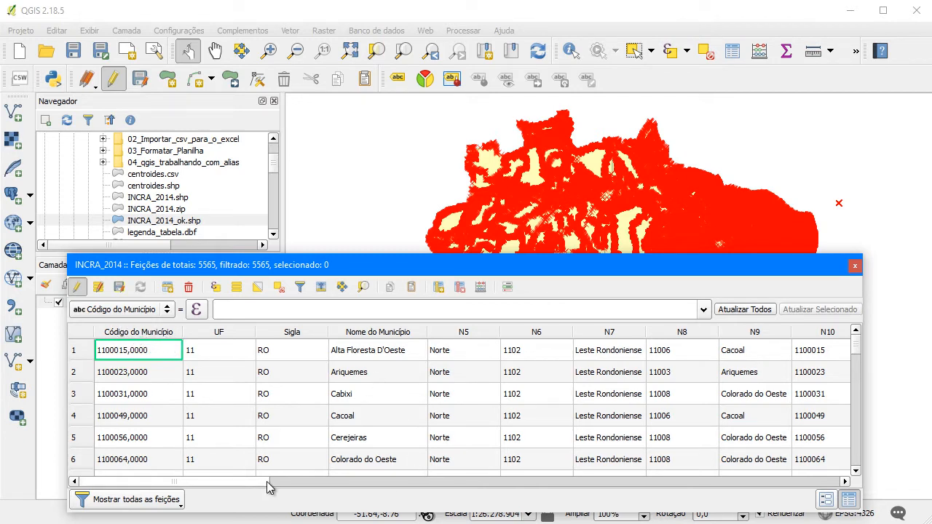
drag(269, 488, 845, 486)
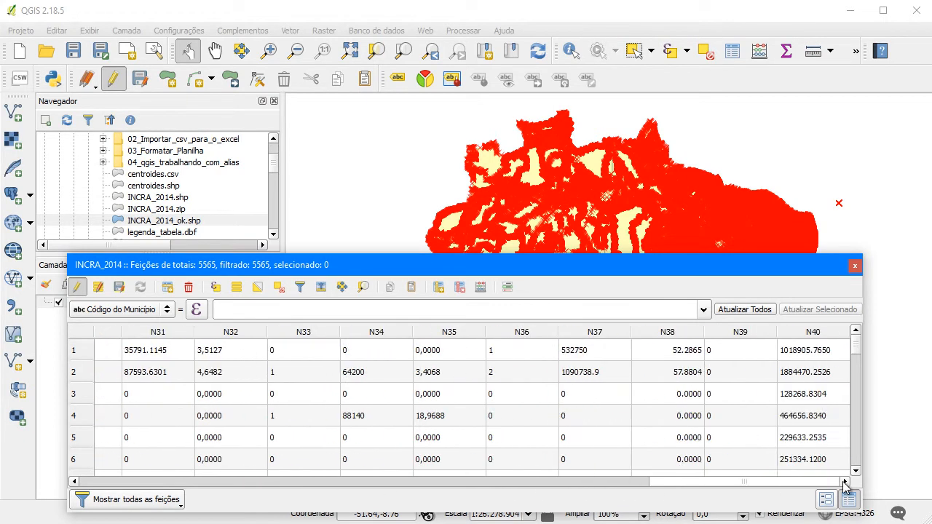
click(76, 287)
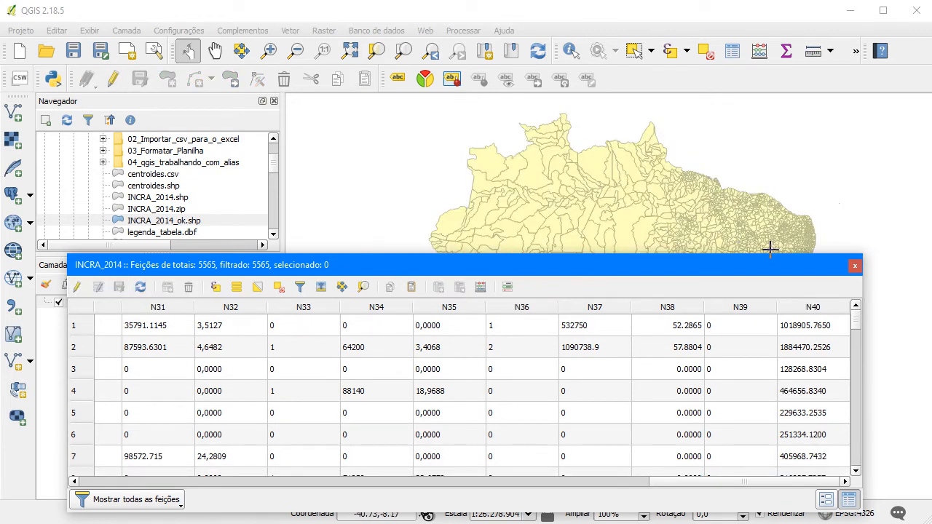
click(854, 268)
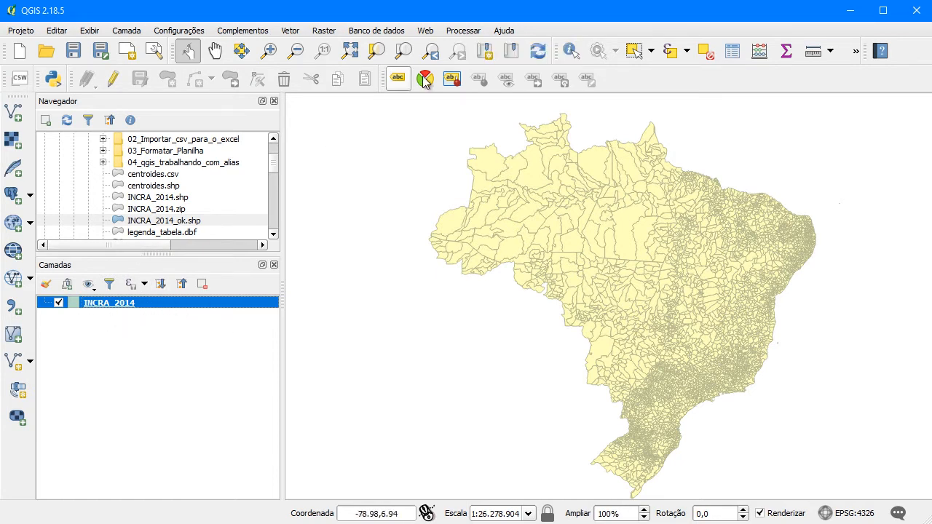
Find the Campo refator algorithm in the processing toolbox and open it with its whole dialog in view.
click(461, 32)
click(466, 49)
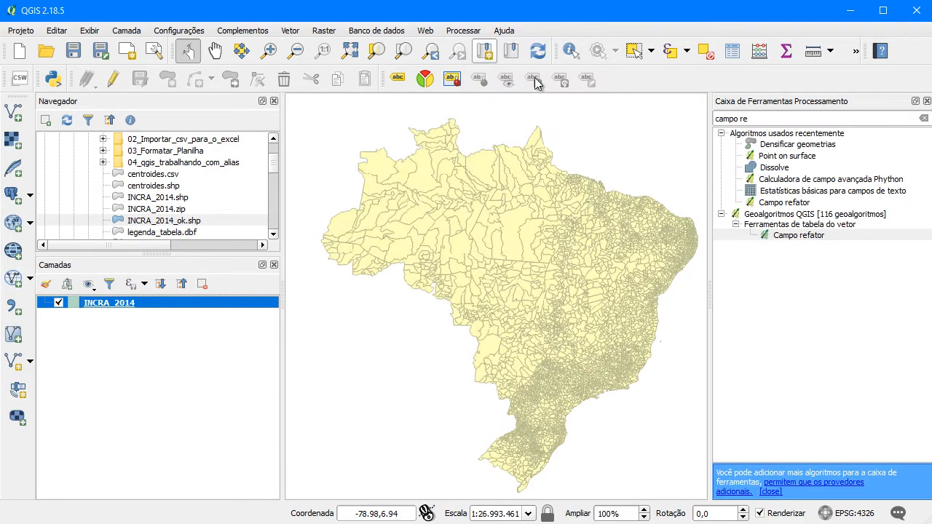
click(762, 118)
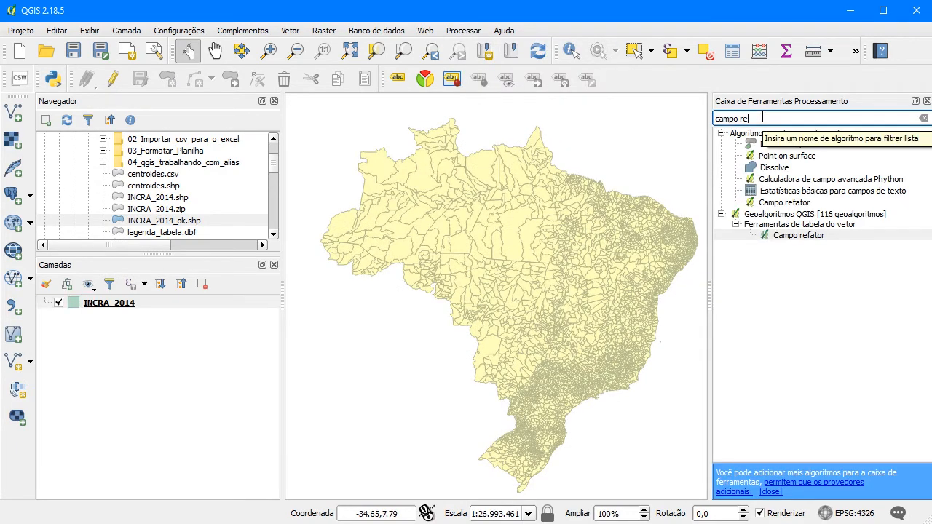
text(fator)
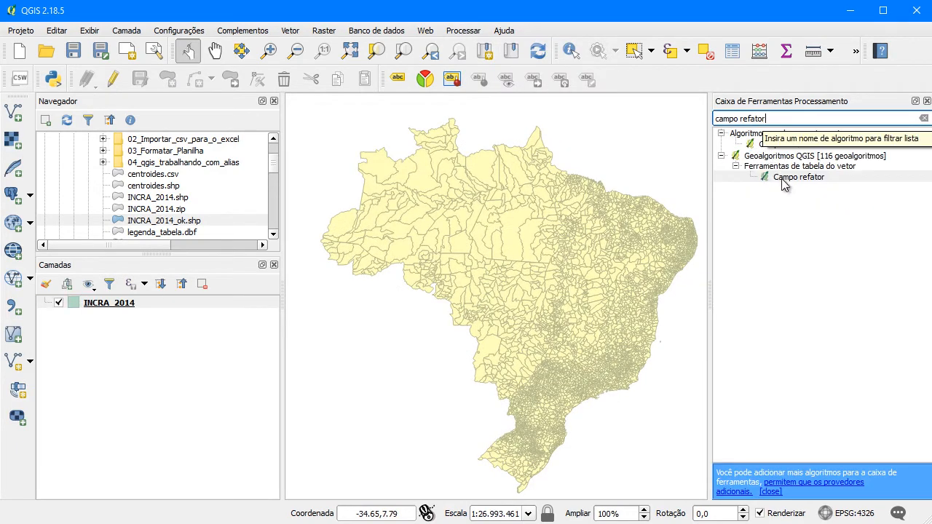
double_click(783, 144)
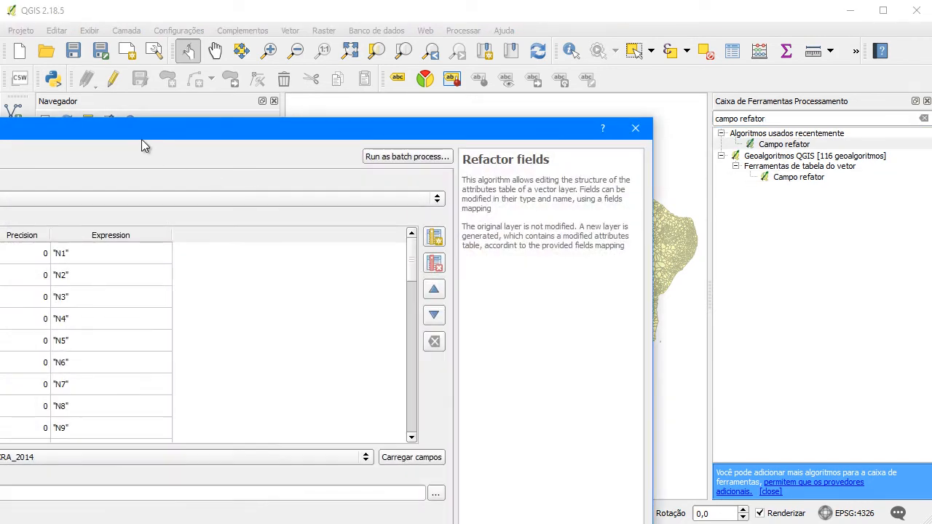
drag(141, 139, 423, 50)
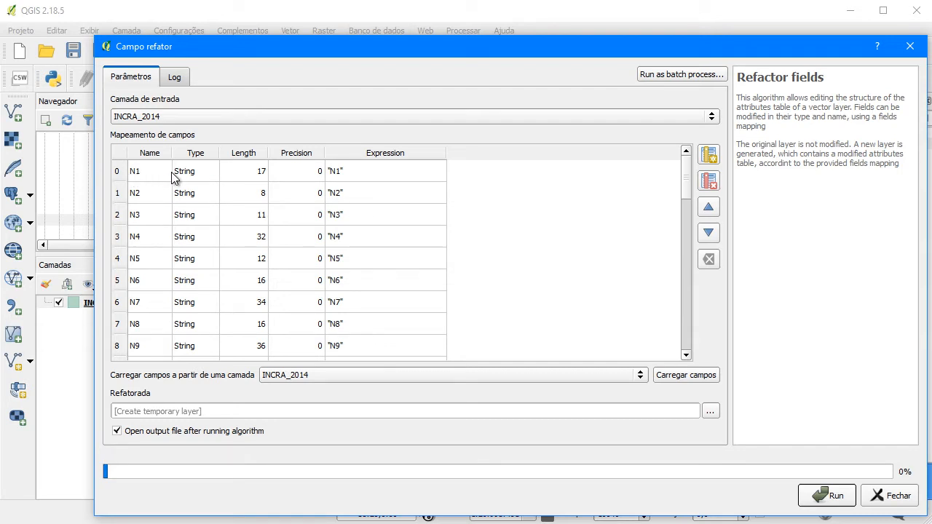
Set field N1 in the field mapping to type Integer with a length of 10.
click(213, 173)
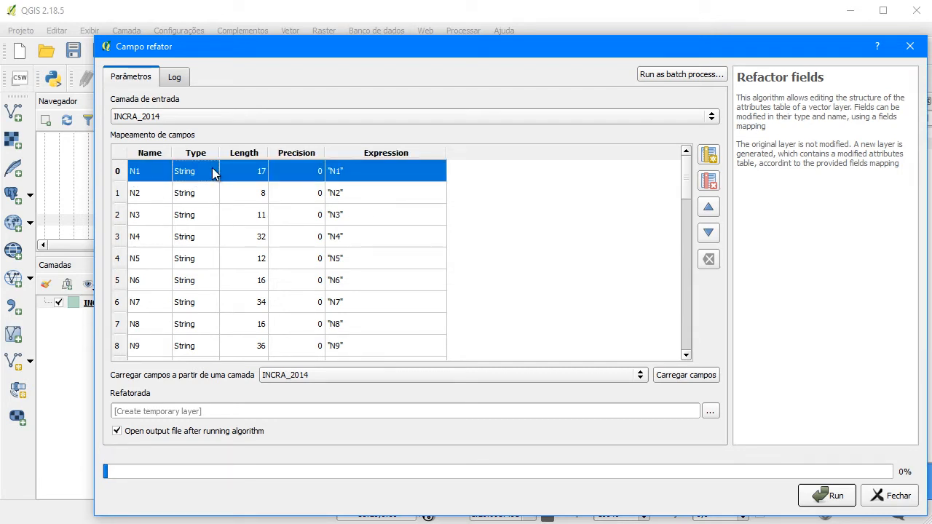
click(214, 173)
click(214, 177)
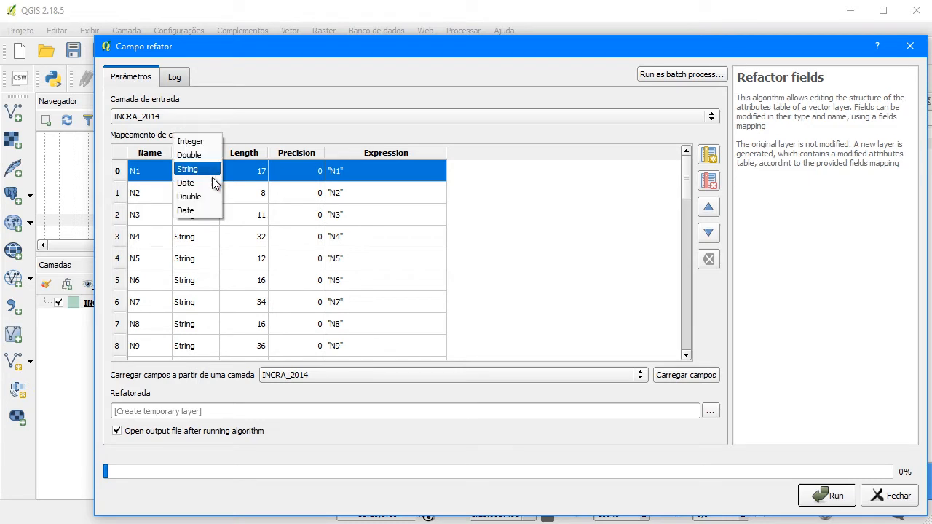
click(208, 139)
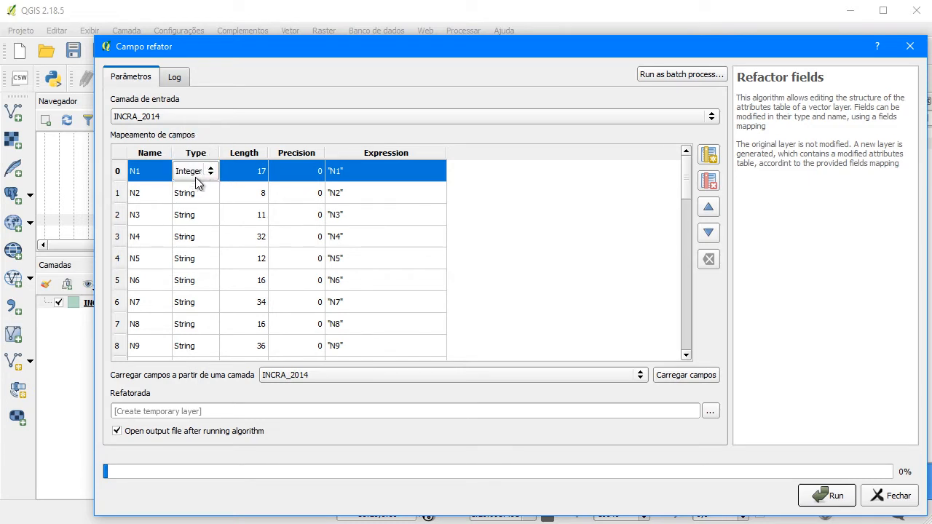
click(261, 172)
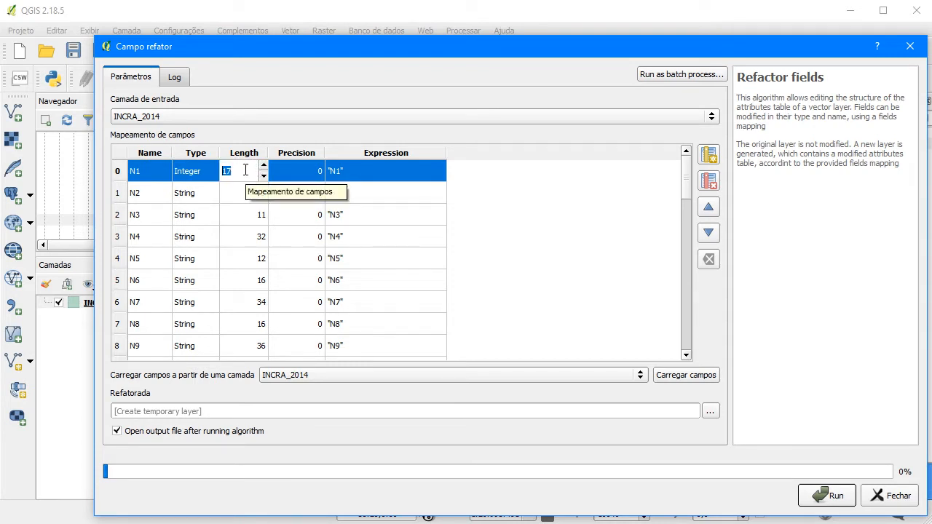
click(151, 177)
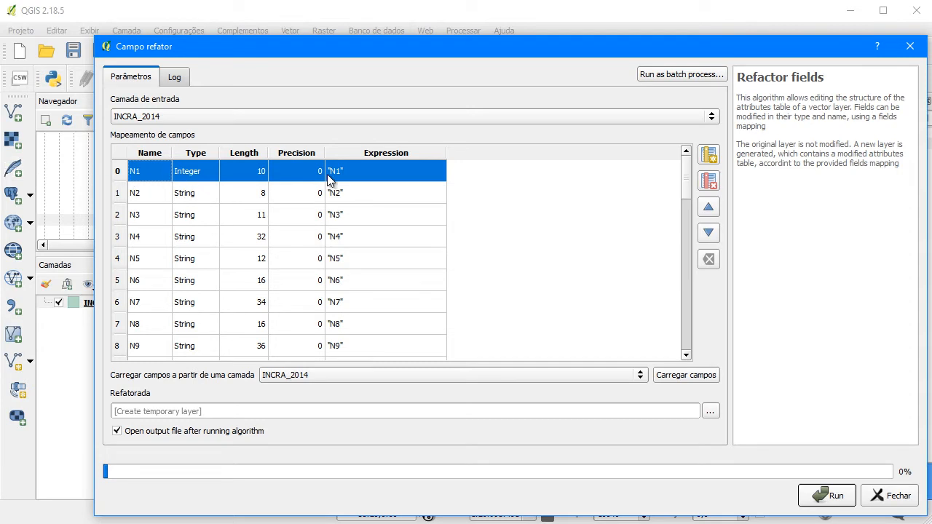
Change the type of field N40 to Double in the field mapping.
drag(686, 186, 682, 358)
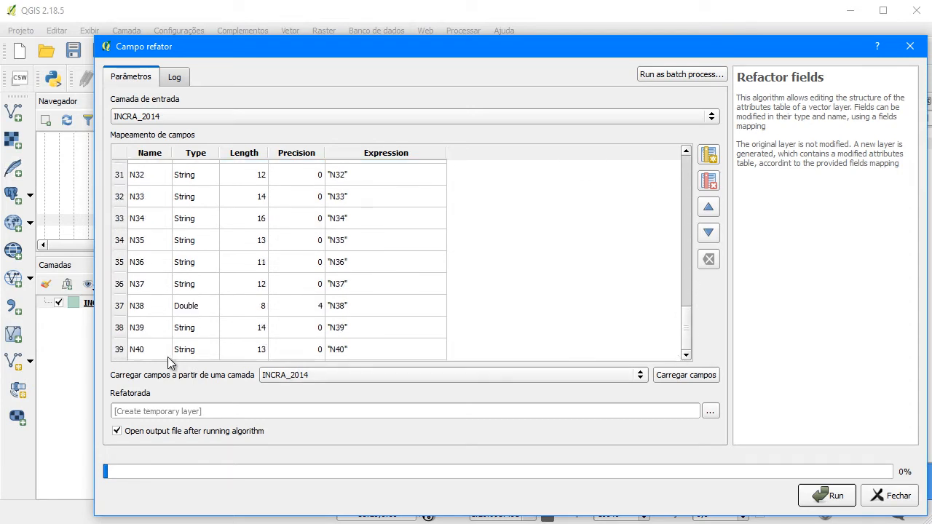
click(139, 351)
double_click(196, 353)
click(197, 353)
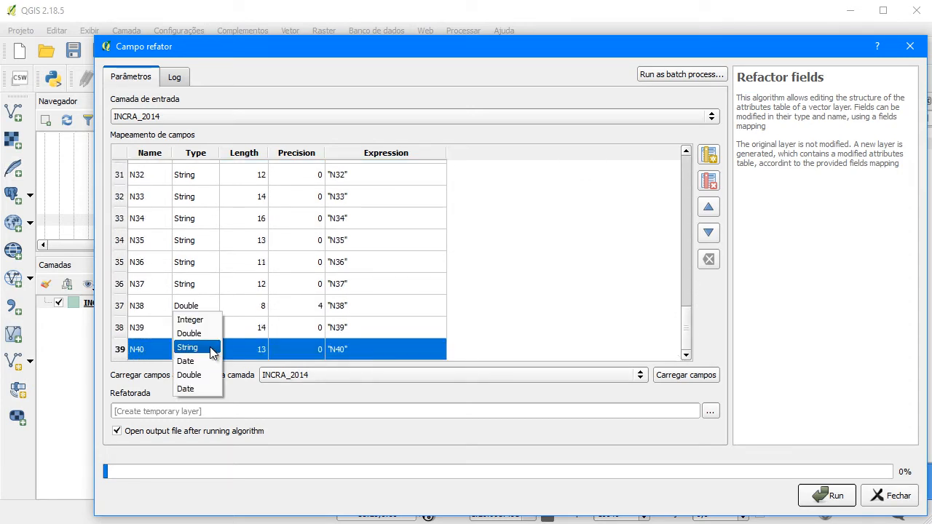
click(189, 332)
Set the length of field N40 to 15 and its precision to 4.
double_click(250, 350)
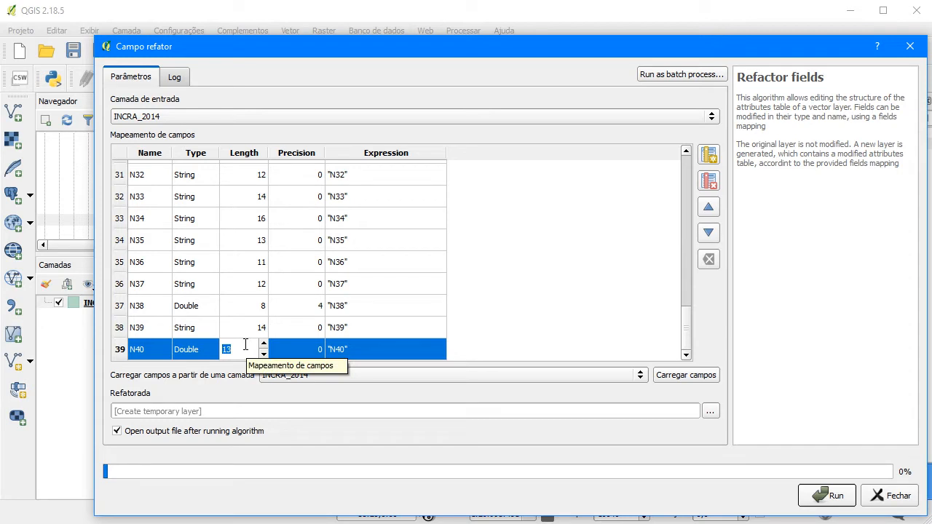
click(313, 348)
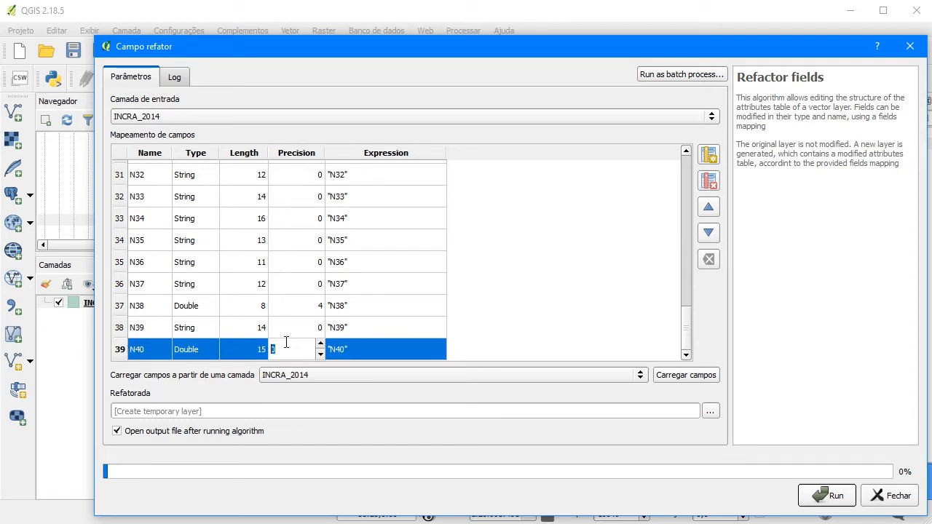
click(321, 343)
click(321, 344)
click(162, 348)
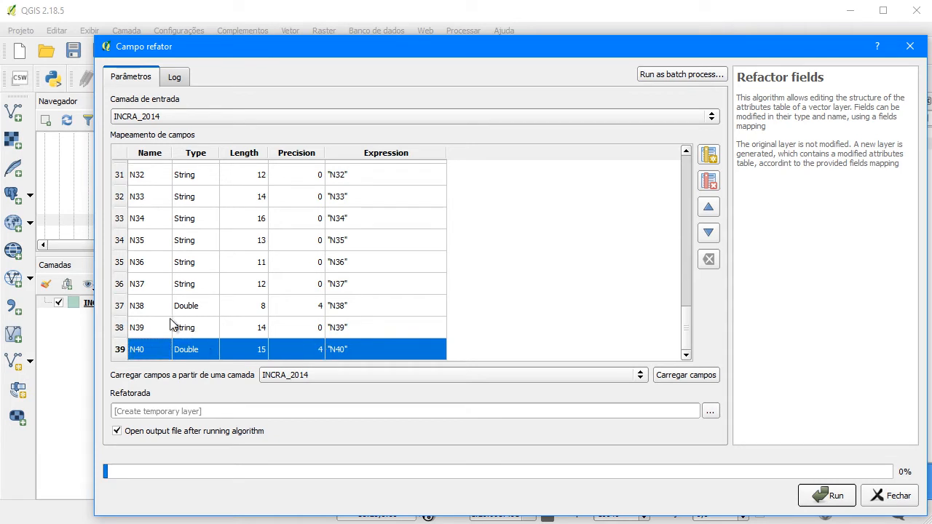
double_click(145, 353)
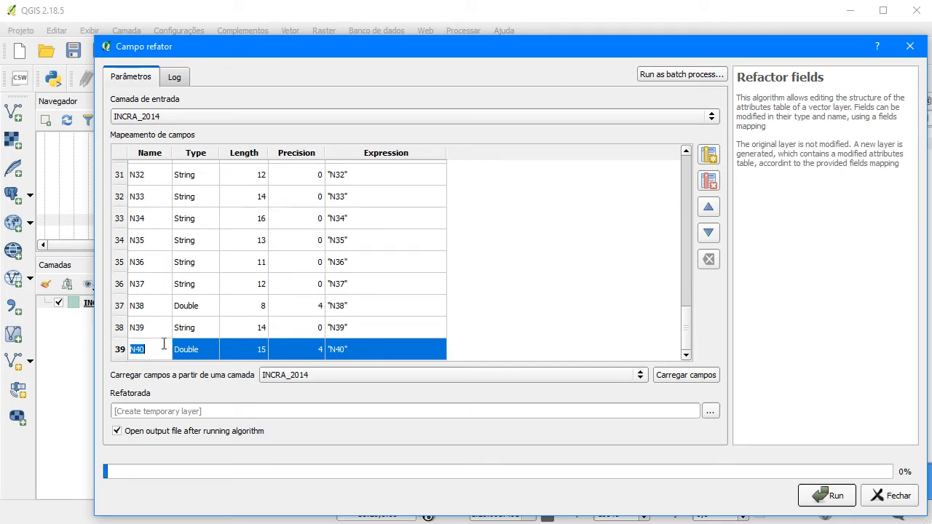
click(146, 335)
click(145, 345)
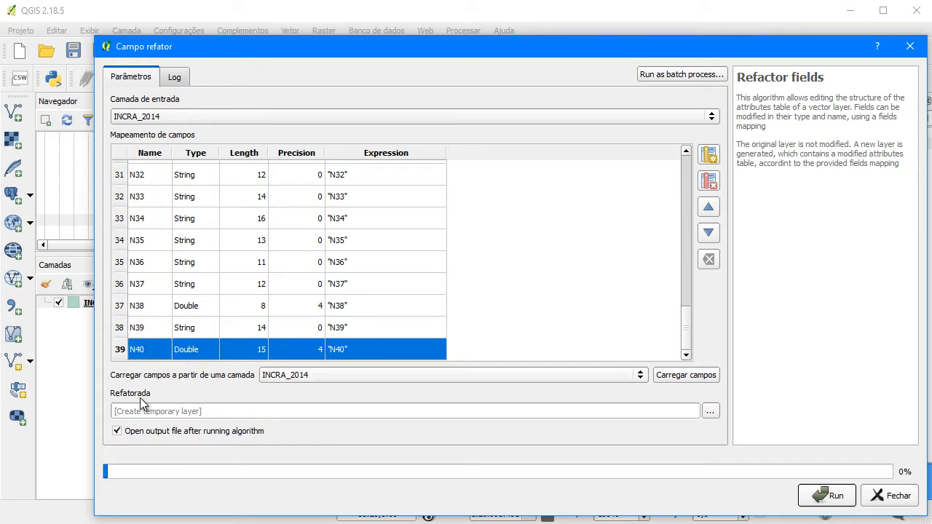
Turn off opening the output after the run and set the refactored output file to INCRA_2014_ok2.shp.
click(147, 434)
click(710, 411)
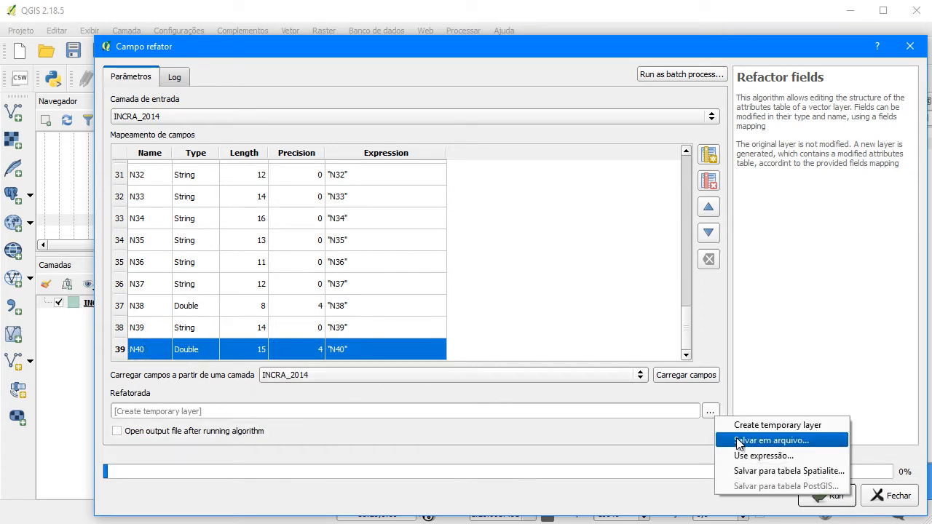
click(737, 439)
click(453, 294)
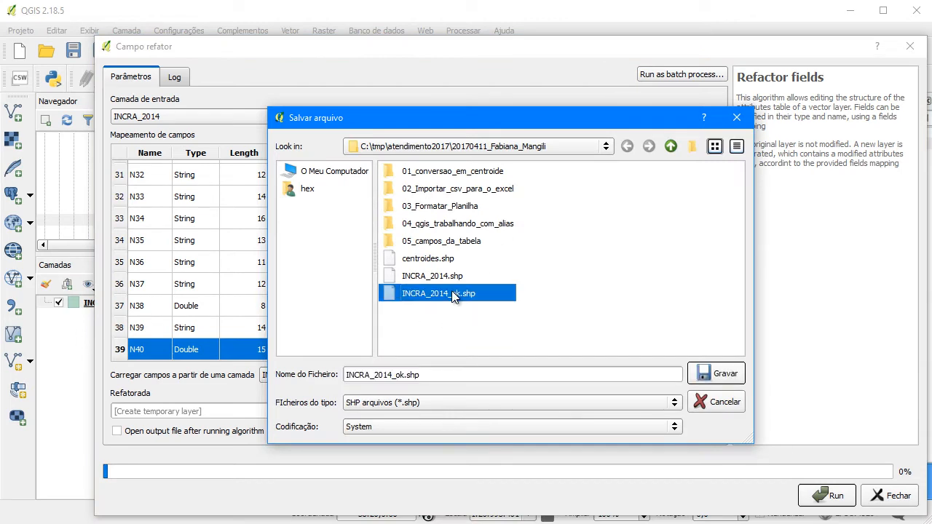
click(404, 375)
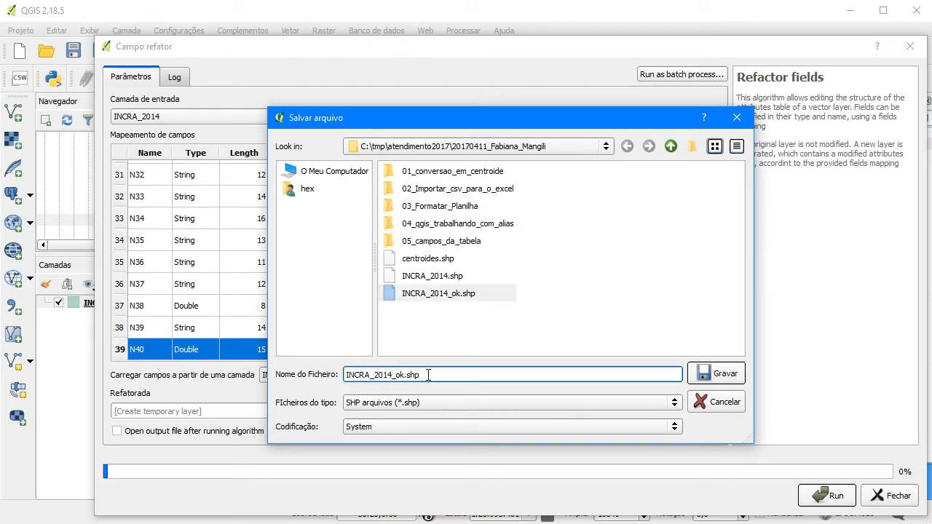
text(2)
click(724, 373)
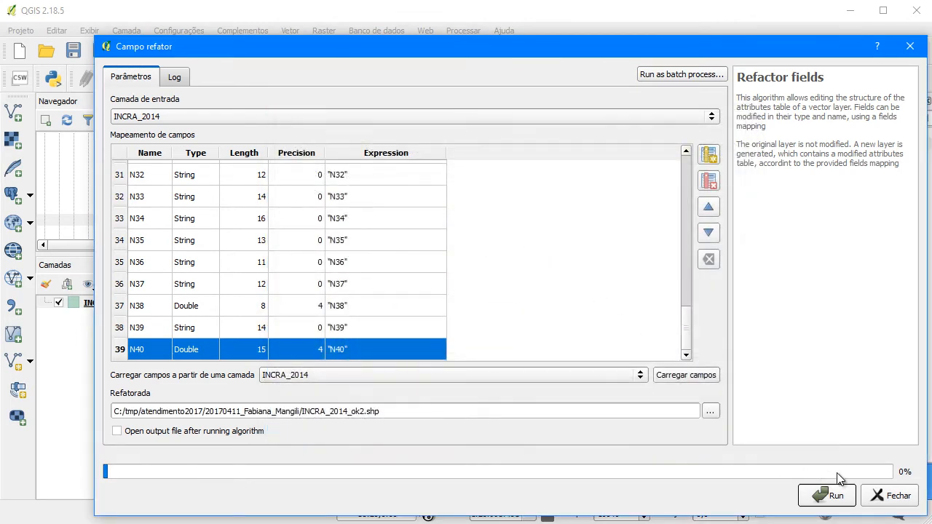
Run the field refactoring and close the Campo refator dialog once it has finished.
click(831, 498)
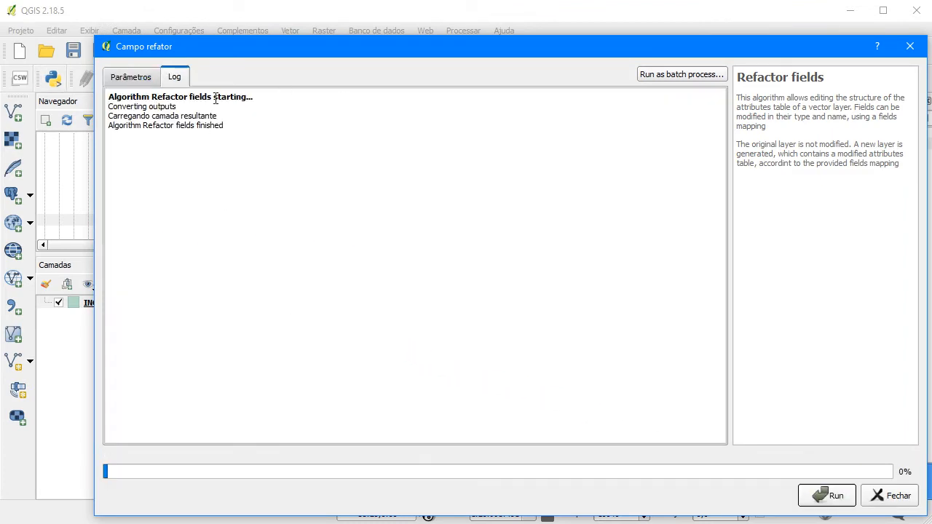
click(894, 496)
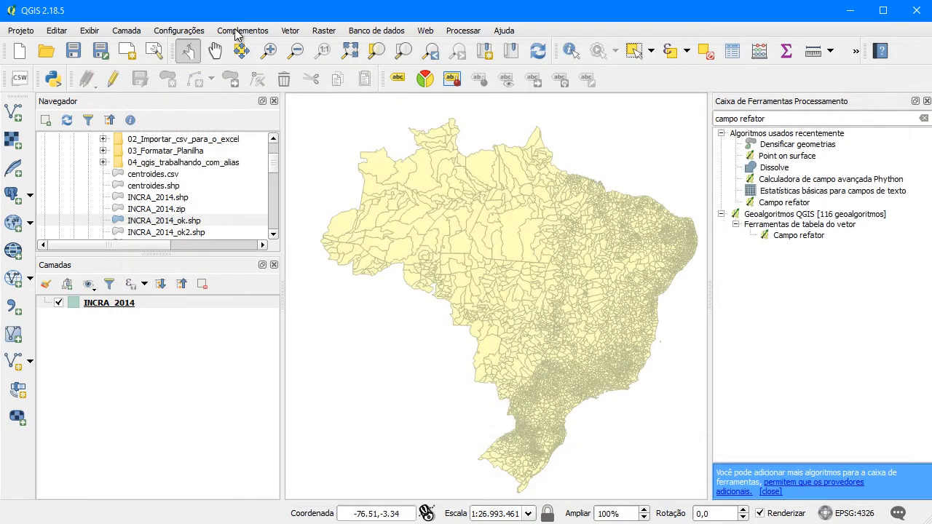
click(161, 11)
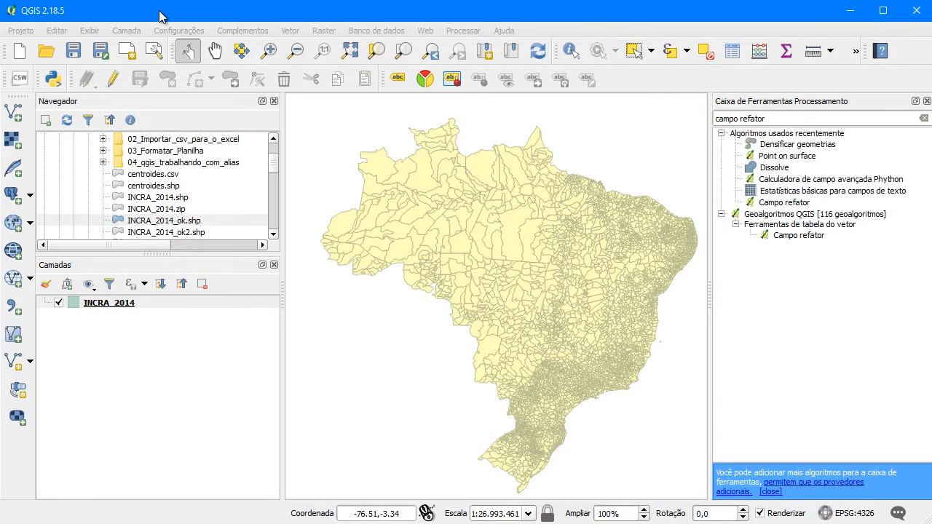
Hide the INCRA_2014 layer and add INCRA_2014_ok2.shp to the map.
click(191, 233)
click(58, 303)
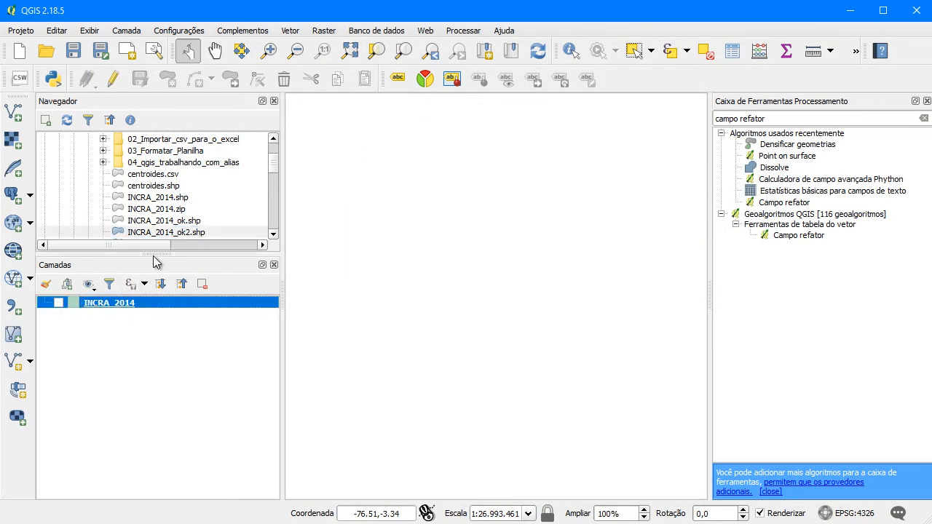
double_click(177, 233)
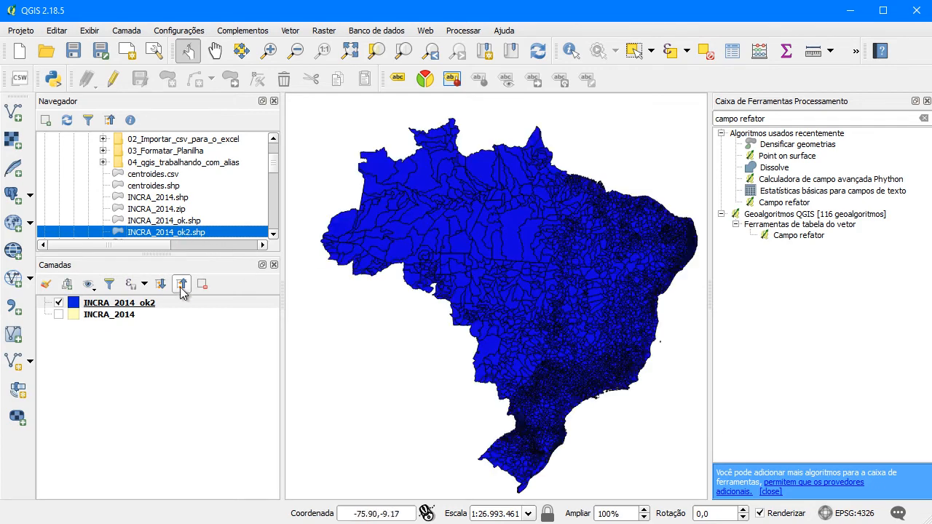
Open the attribute table of INCRA_2014_ok2 in an enlarged floating window and inspect the values of fields N1 and N40.
right_click(163, 303)
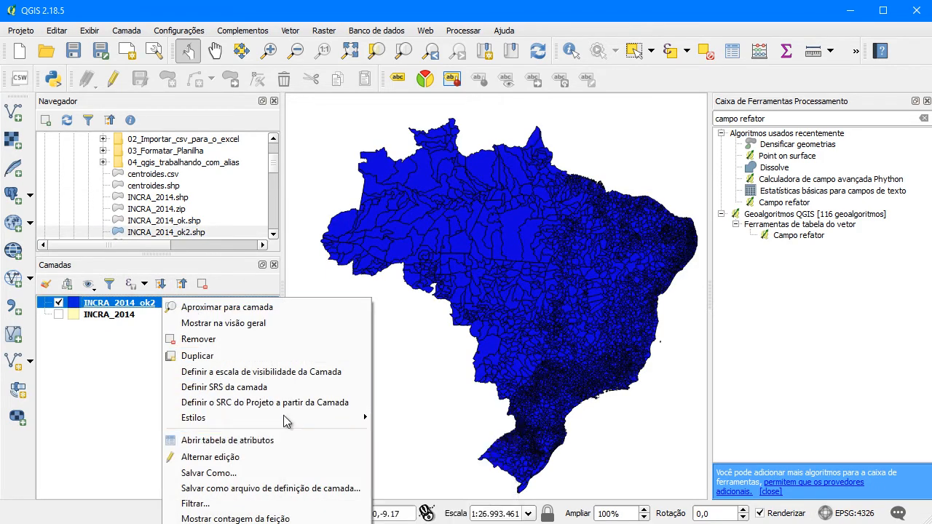
click(295, 441)
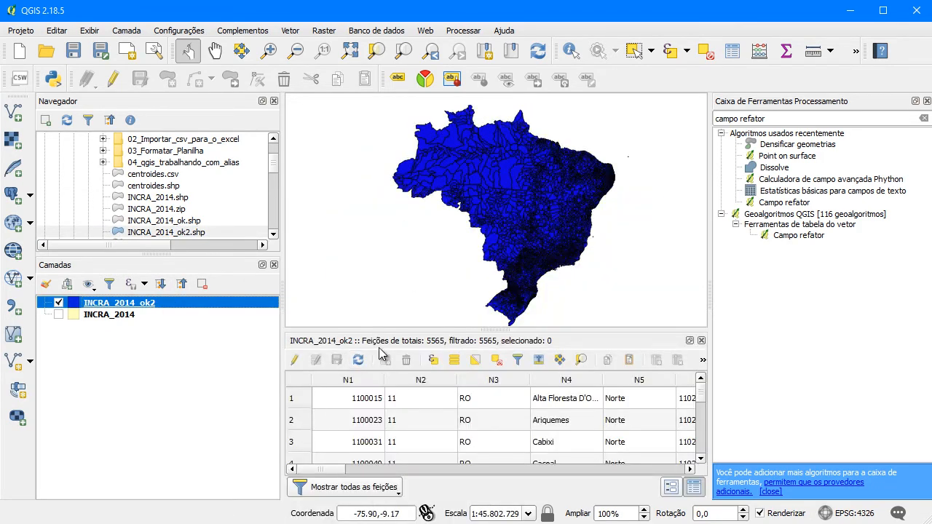
drag(379, 347, 312, 283)
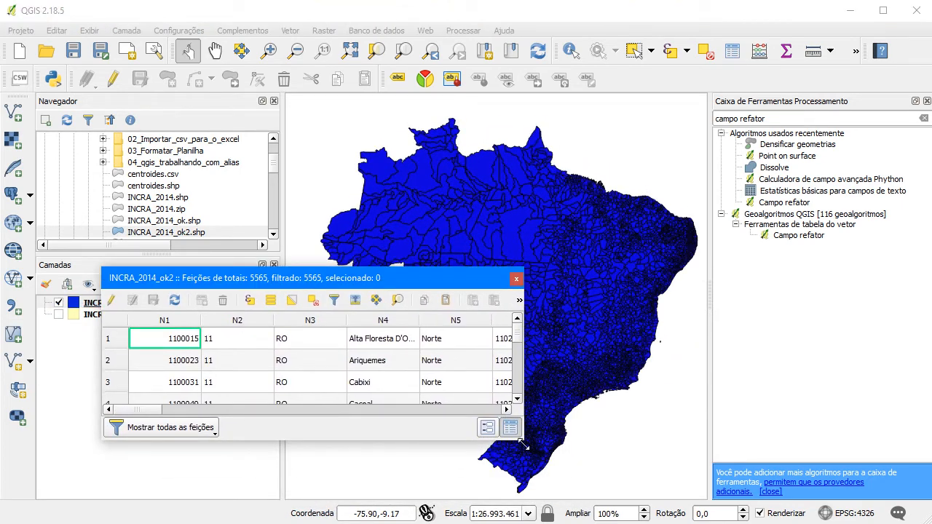
drag(524, 440, 861, 508)
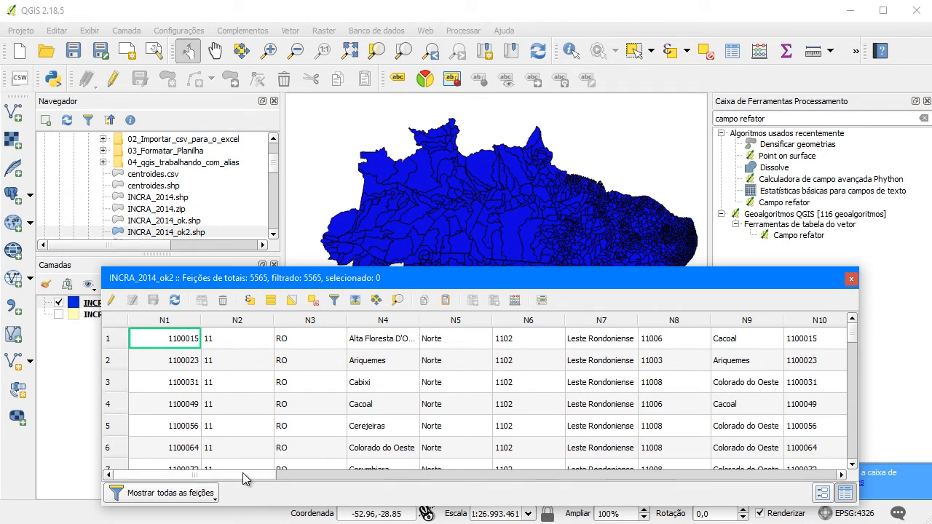
drag(243, 474, 817, 475)
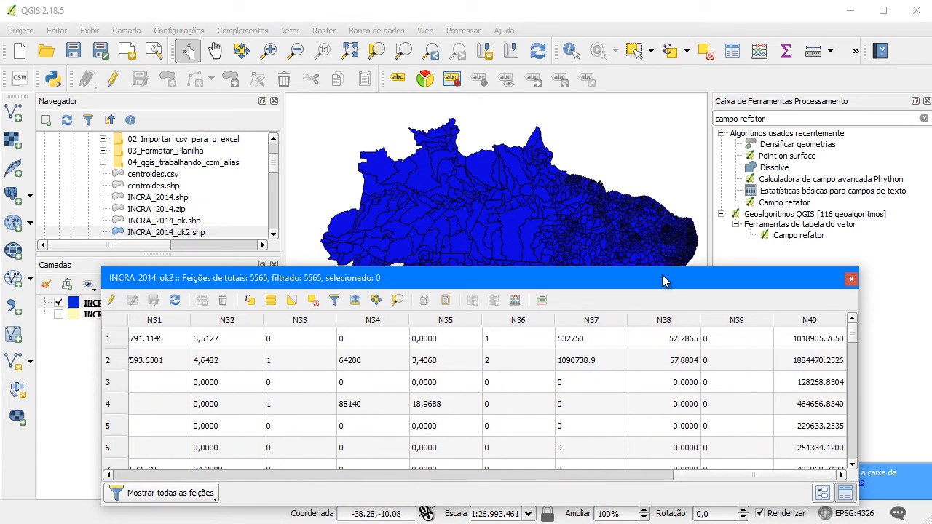
drag(662, 274, 551, 256)
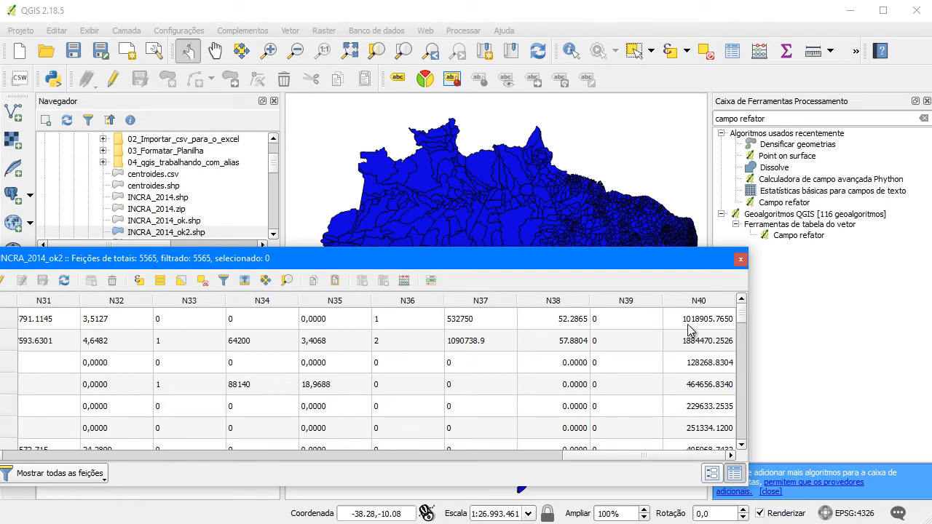
mouse_move(741, 316)
mouse_down()
mouse_move(756, 446)
mouse_move(752, 310)
mouse_up()
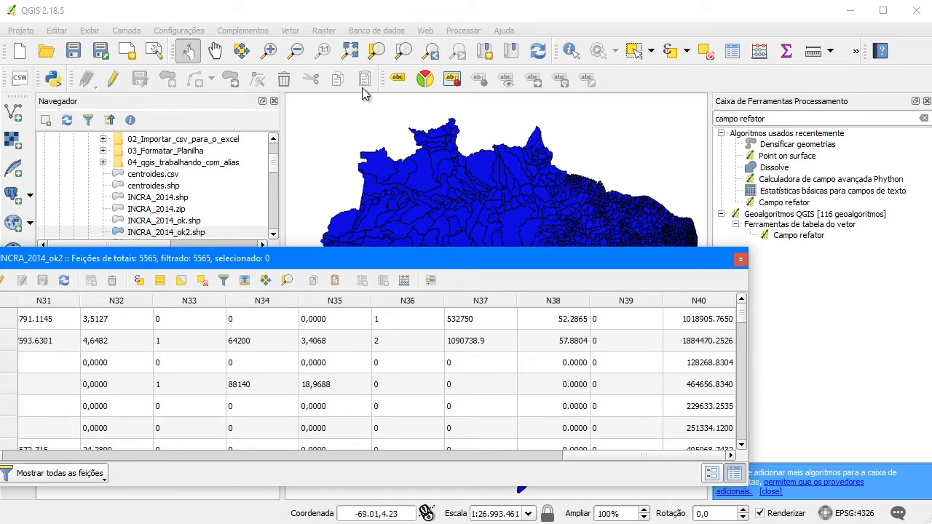
Set up Basic statistics for numeric fields with INCRA_2014_ok2 as the input layer and N40 as the field to analyse.
click(334, 32)
mouse_move(290, 31)
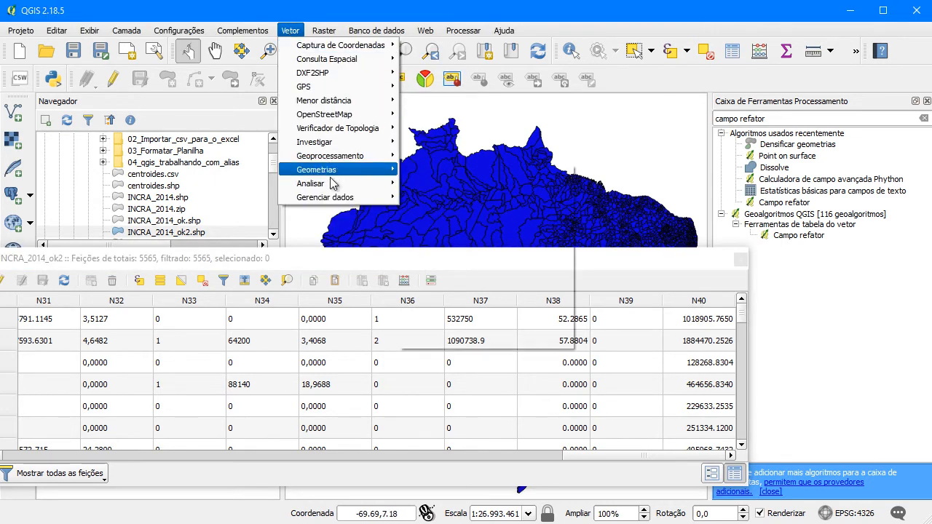
mouse_move(331, 183)
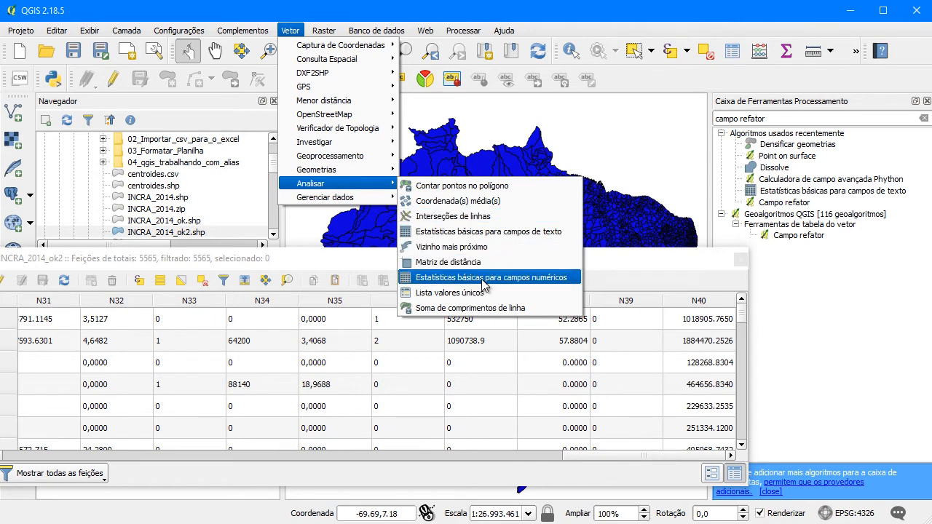
click(518, 277)
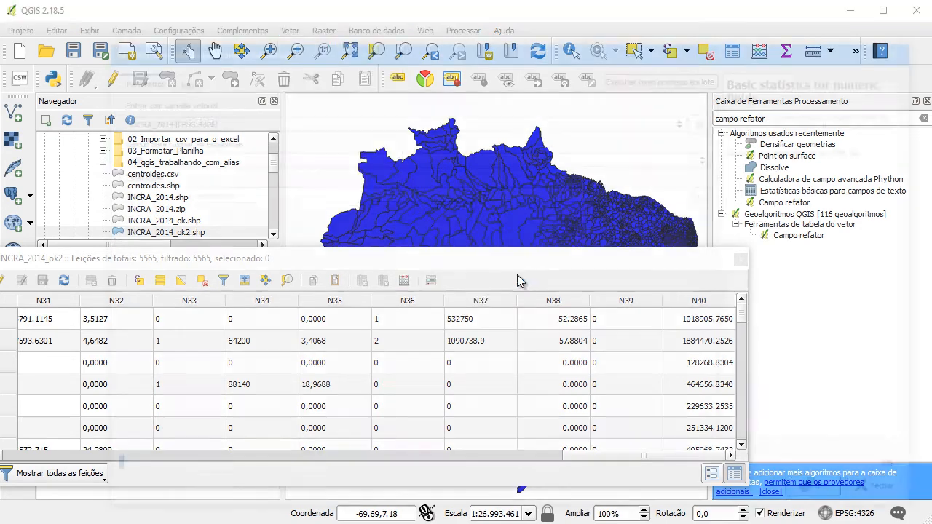
click(160, 119)
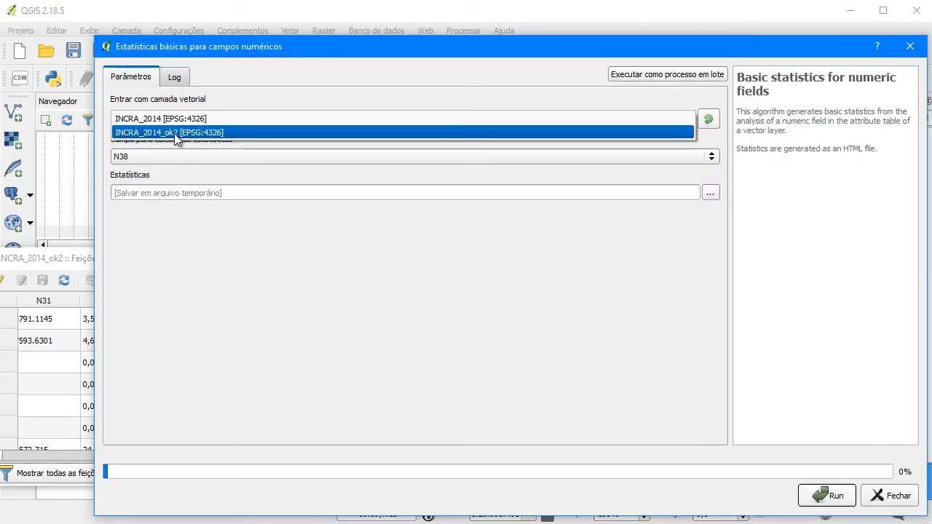
click(175, 133)
click(180, 156)
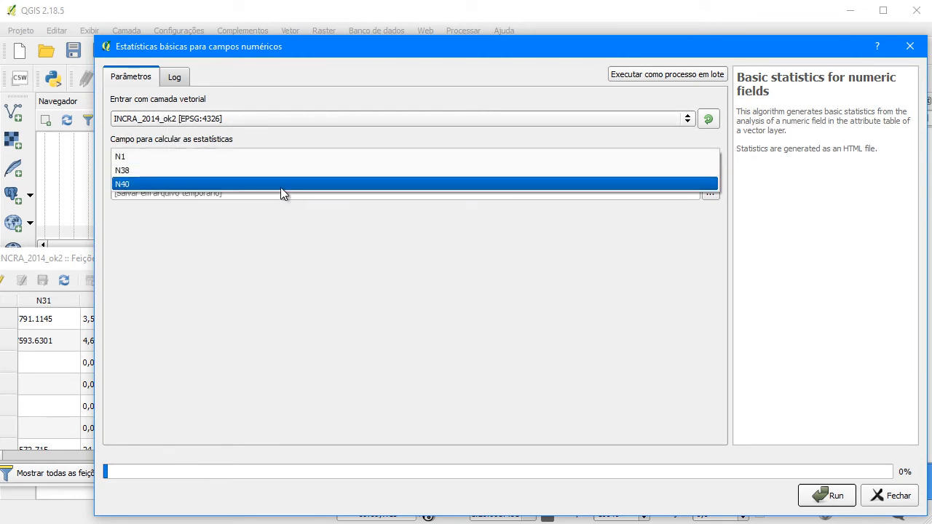
click(281, 187)
click(127, 152)
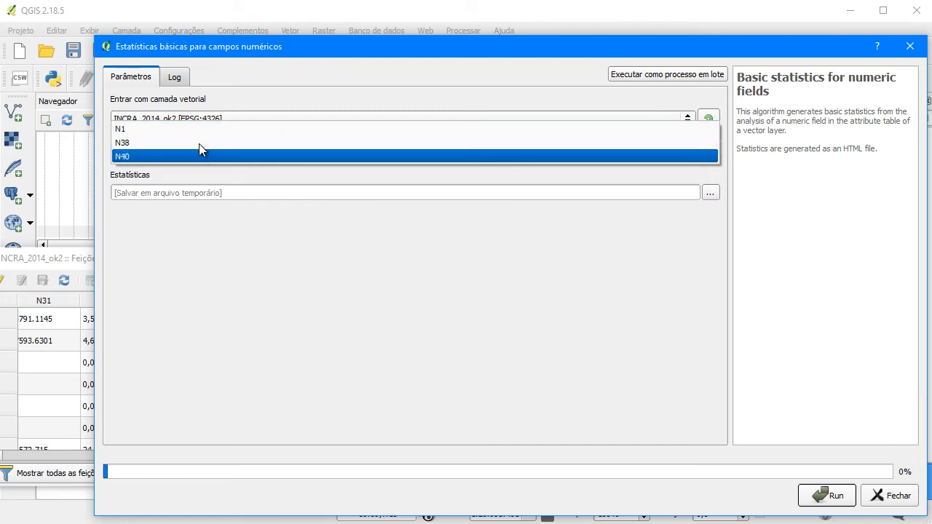
click(229, 101)
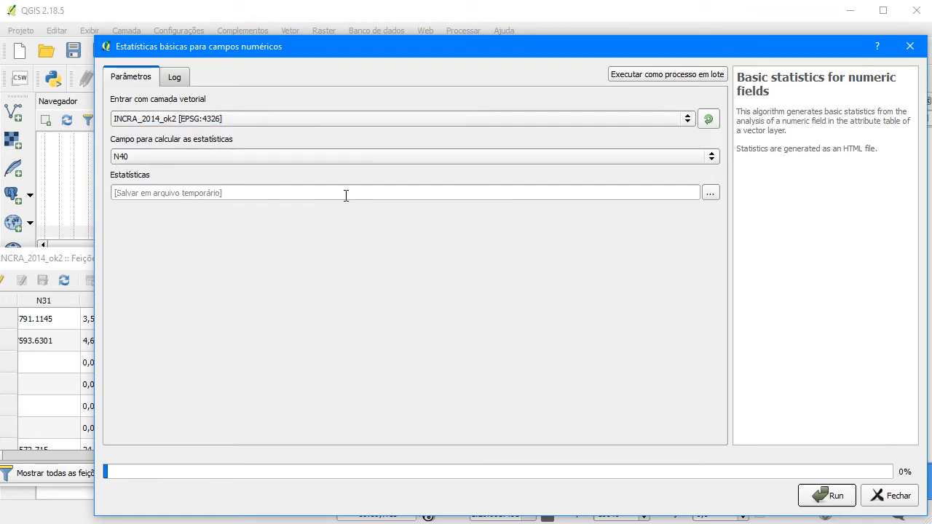
Run the N40 statistics with output to a temporary file, check the log for the HTML output and close the dialog.
click(710, 193)
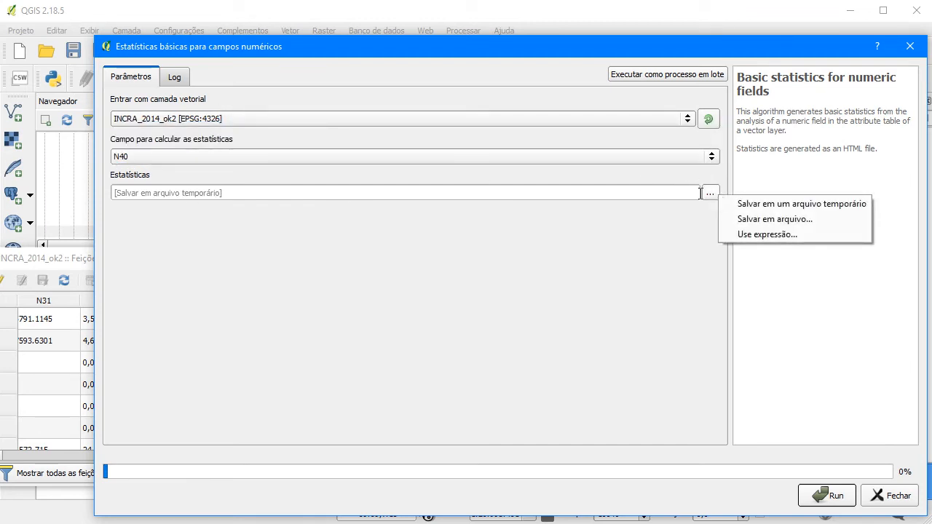
click(691, 242)
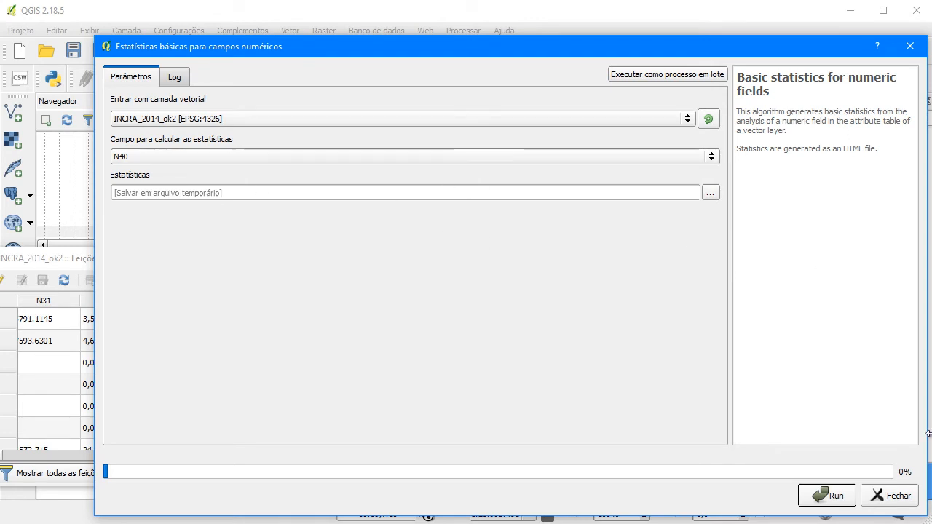
click(824, 495)
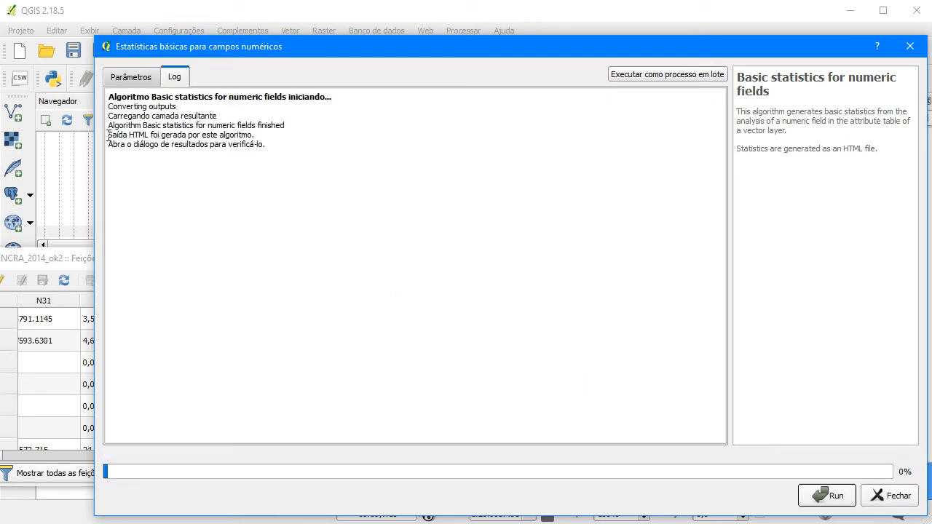
drag(109, 136, 259, 135)
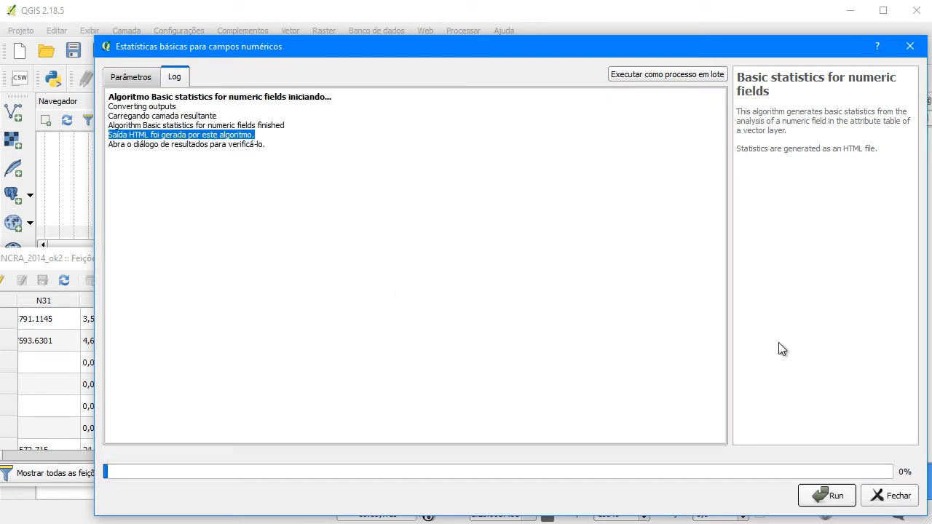
click(897, 496)
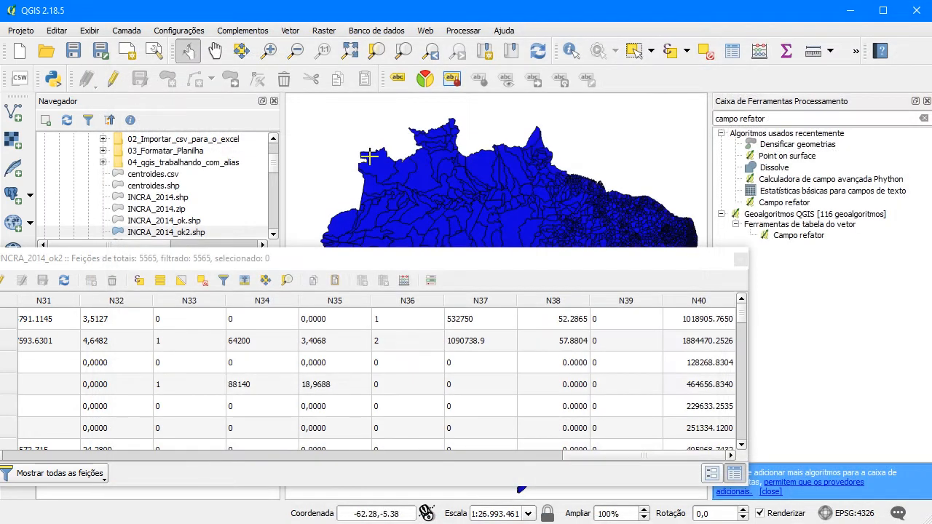
Open the processing results viewer and examine the sum, mean and median in the numeric statistics for N40.
click(462, 30)
click(495, 109)
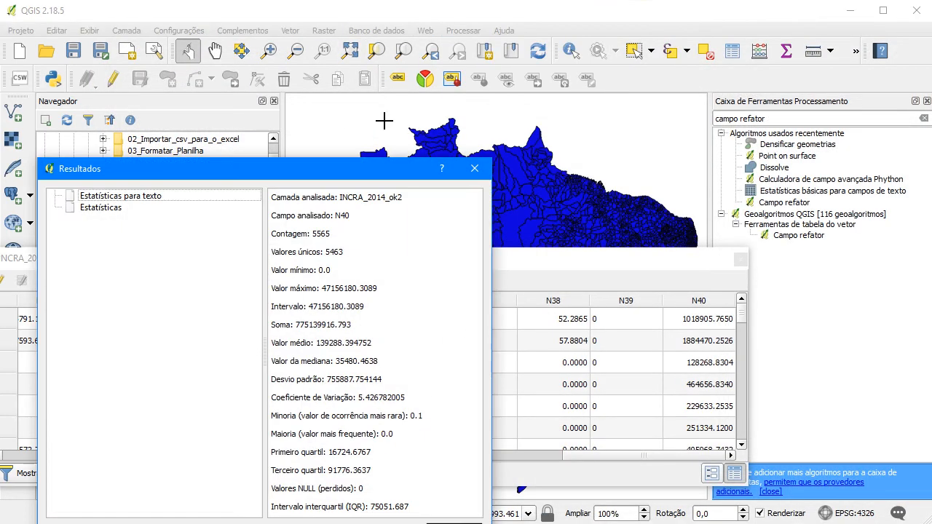
click(108, 207)
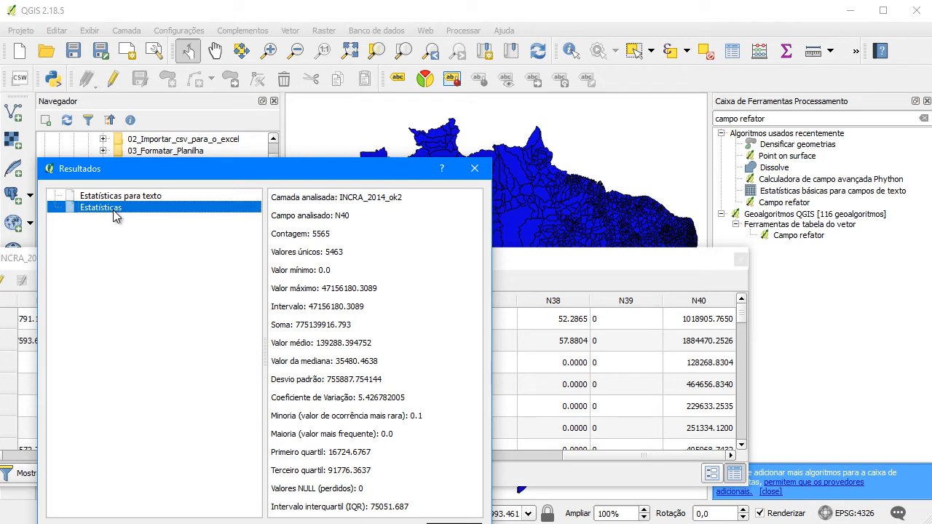
drag(287, 169, 336, 100)
click(437, 421)
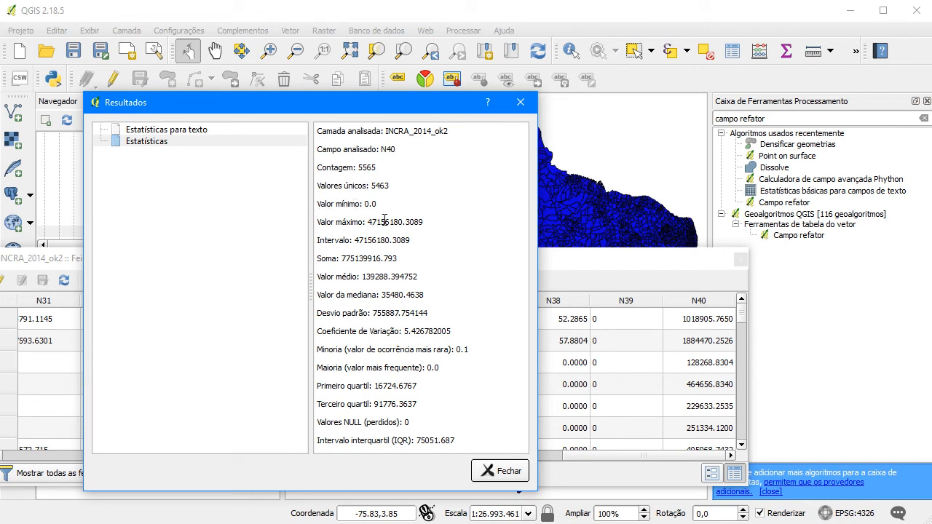
drag(402, 257, 310, 248)
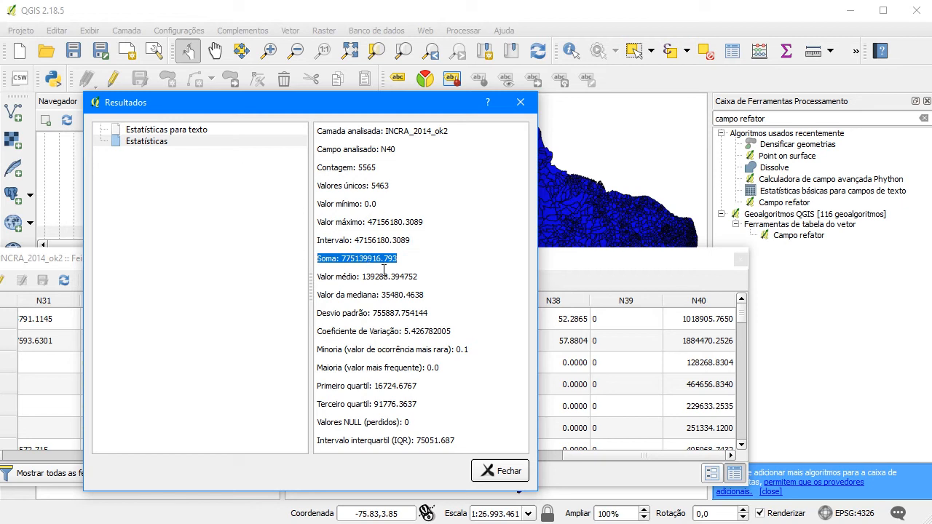
drag(419, 277, 315, 276)
drag(437, 295, 315, 294)
click(321, 327)
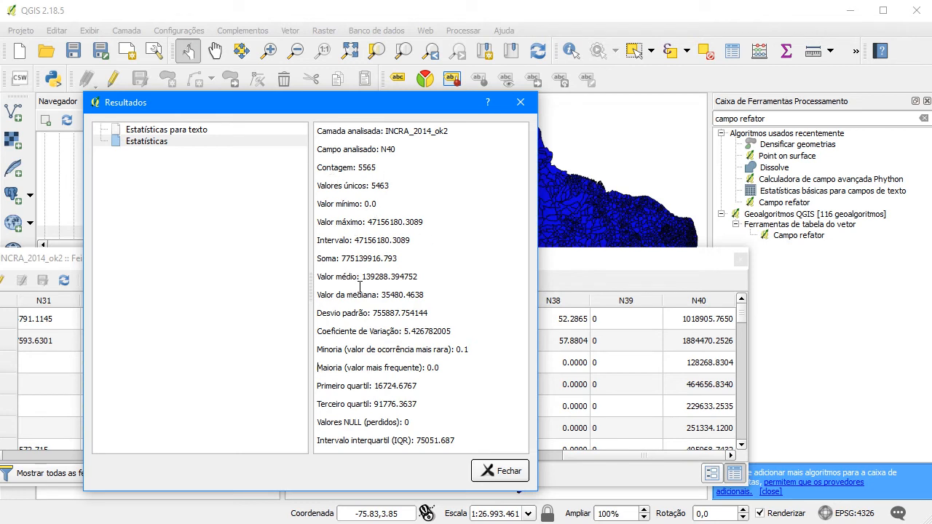
Compare the text-field statistics of N40 with its numeric statistics and close the results viewer.
click(164, 130)
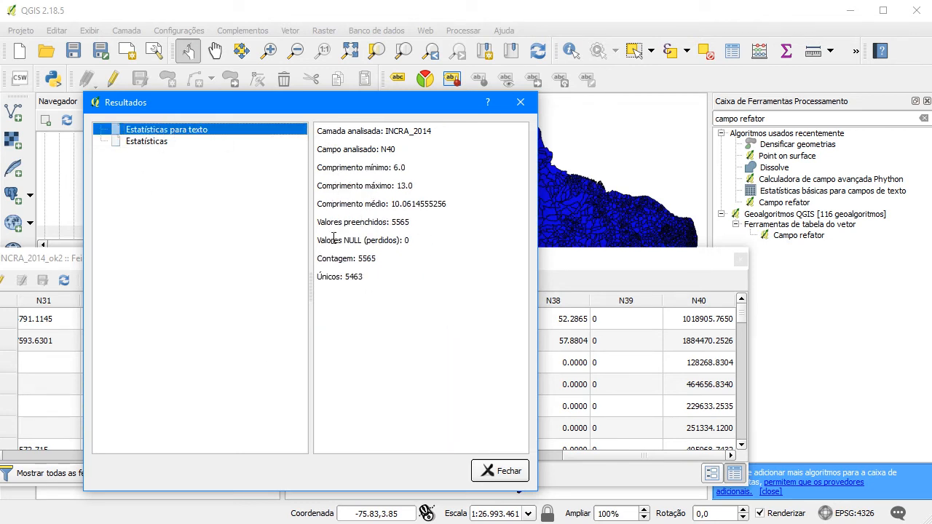
click(158, 141)
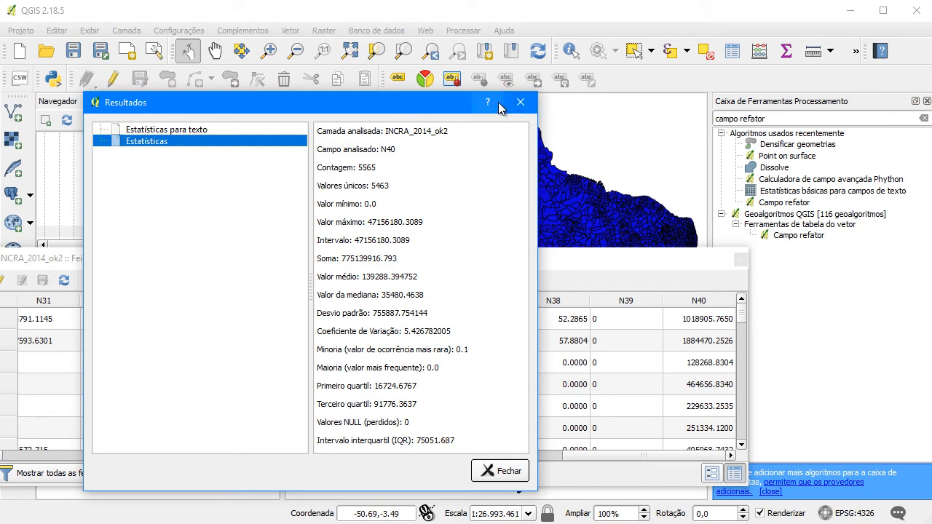
click(521, 102)
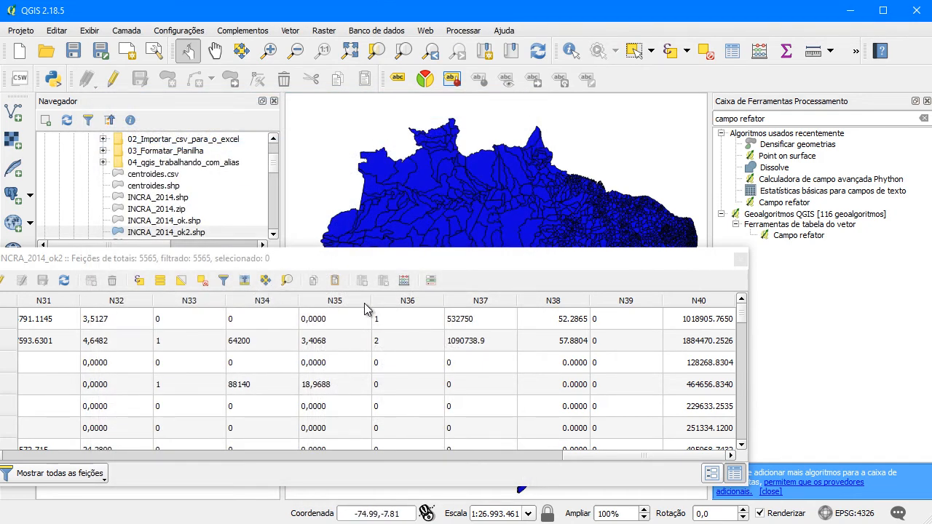
Review the columns from N1 to N40 in the INCRA_2014_ok2 attribute table once more and close the table.
click(456, 264)
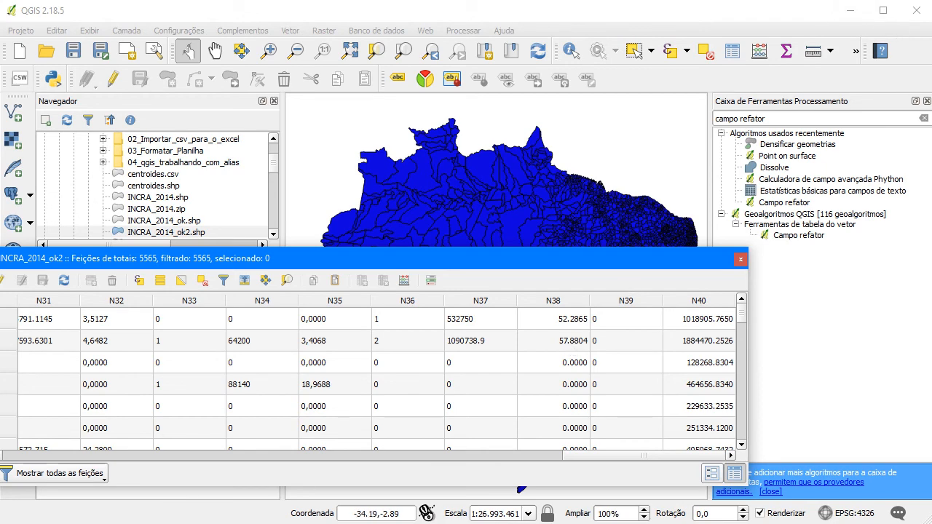
drag(611, 457, 68, 457)
drag(182, 454, 87, 459)
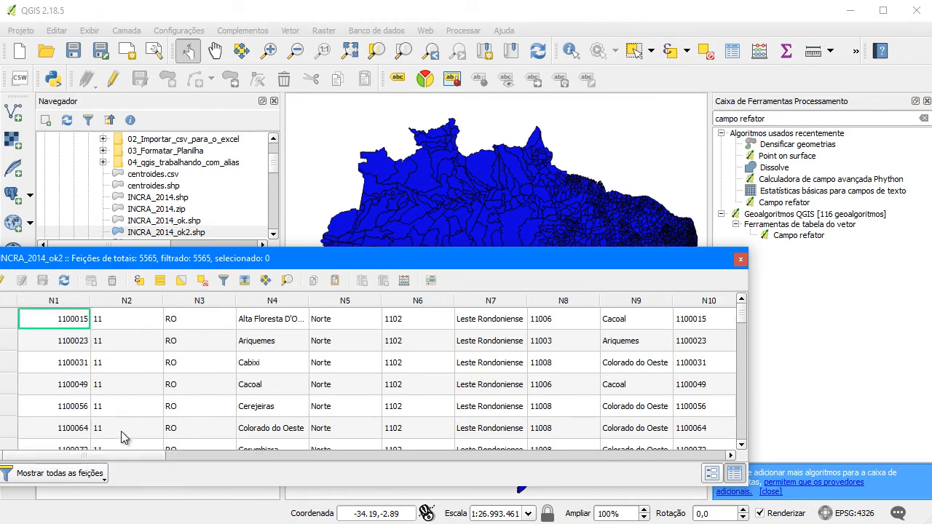
drag(107, 460, 668, 457)
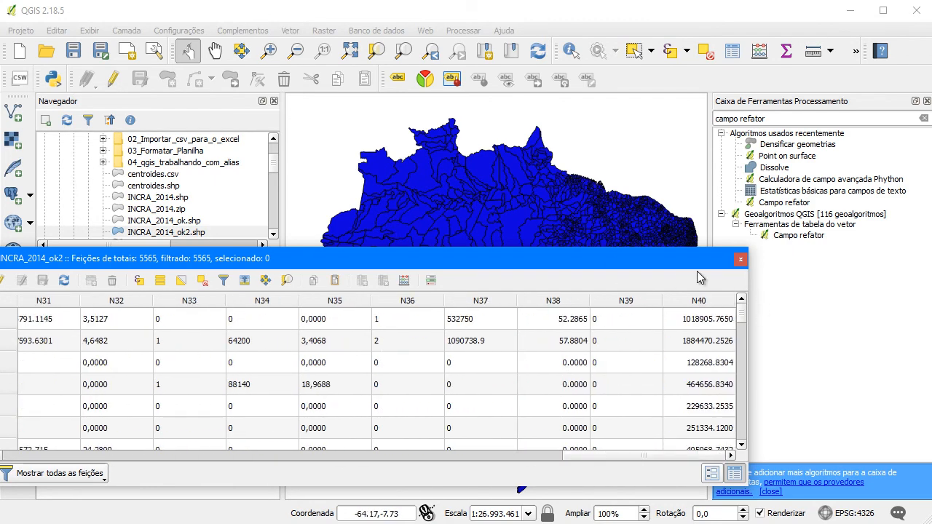
click(740, 260)
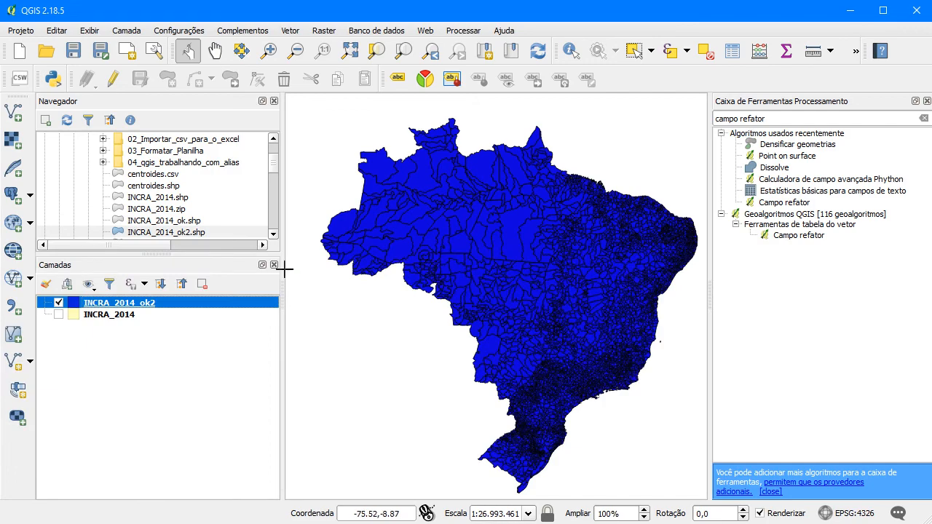
Open the field list in the layer properties of INCRA_2014_ok2 and check the types of fields N1, N38 and N40.
double_click(158, 302)
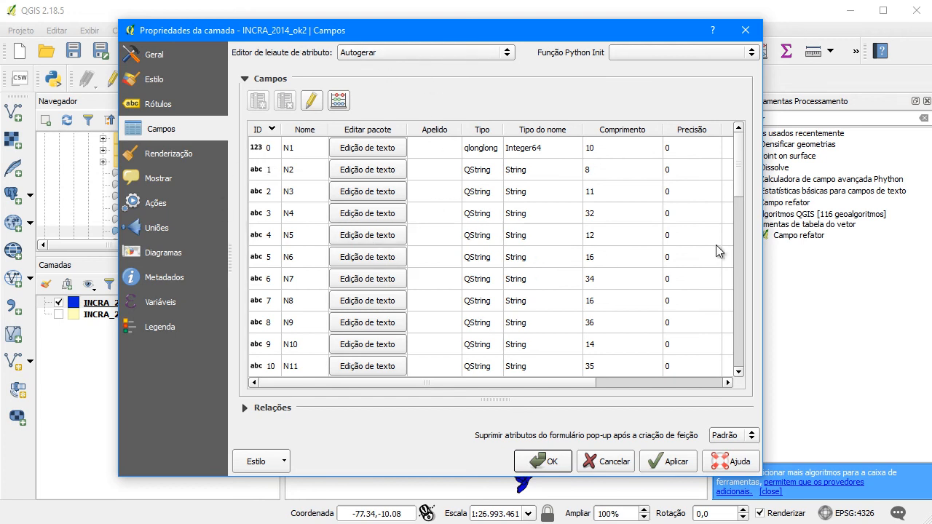
click(263, 154)
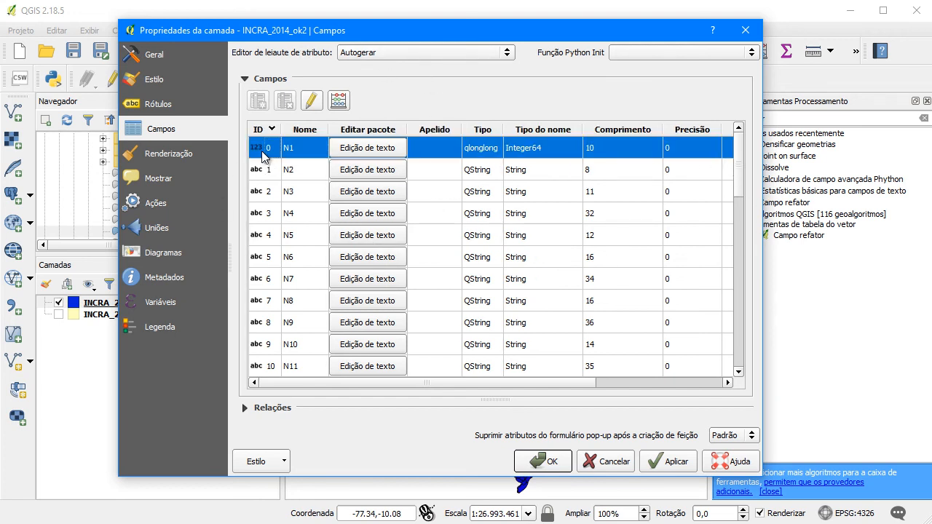
drag(742, 163, 760, 371)
click(266, 323)
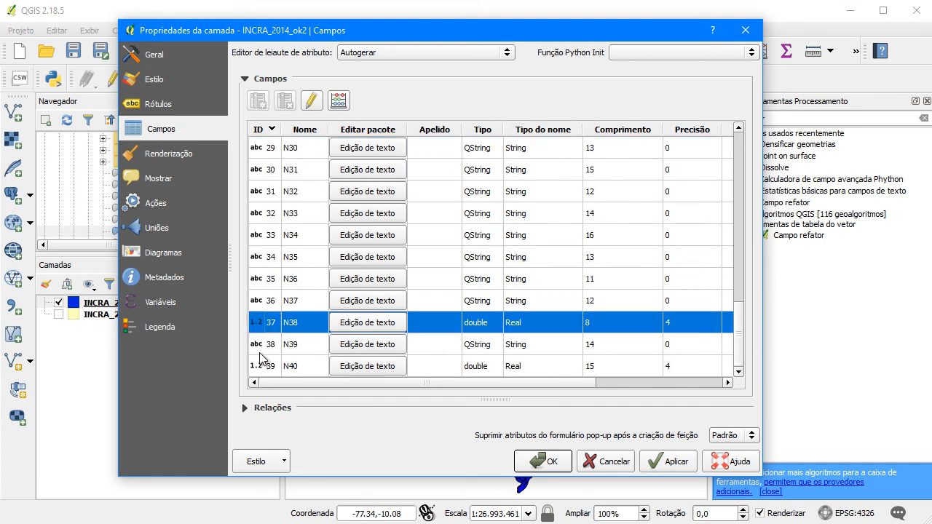
ctrl+click(267, 366)
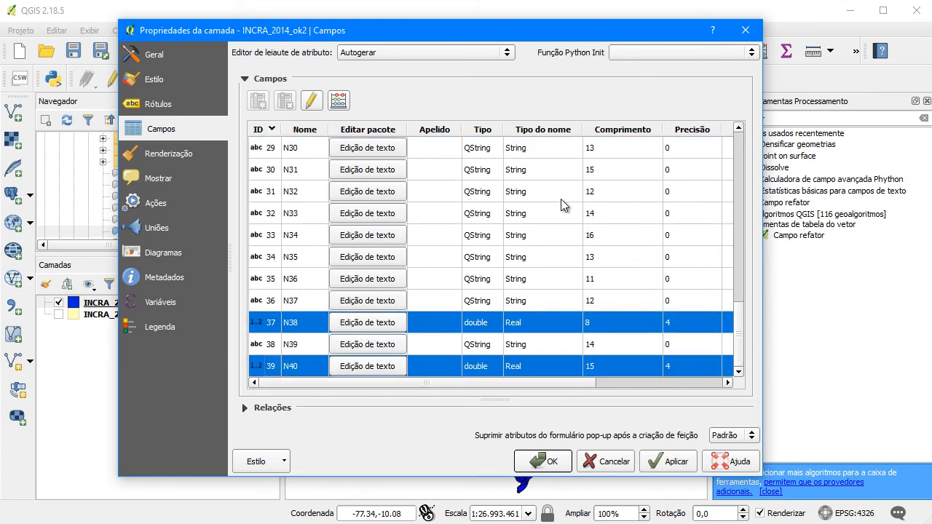